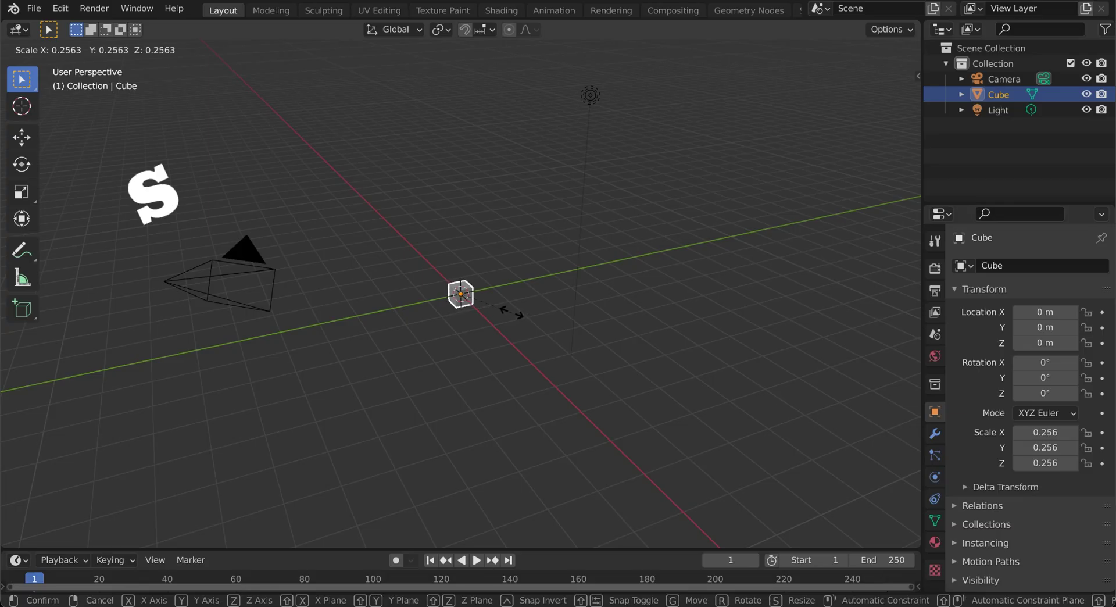
Scale the default cube down uniformly to about 0.196.
left_click(511, 311)
key("s")
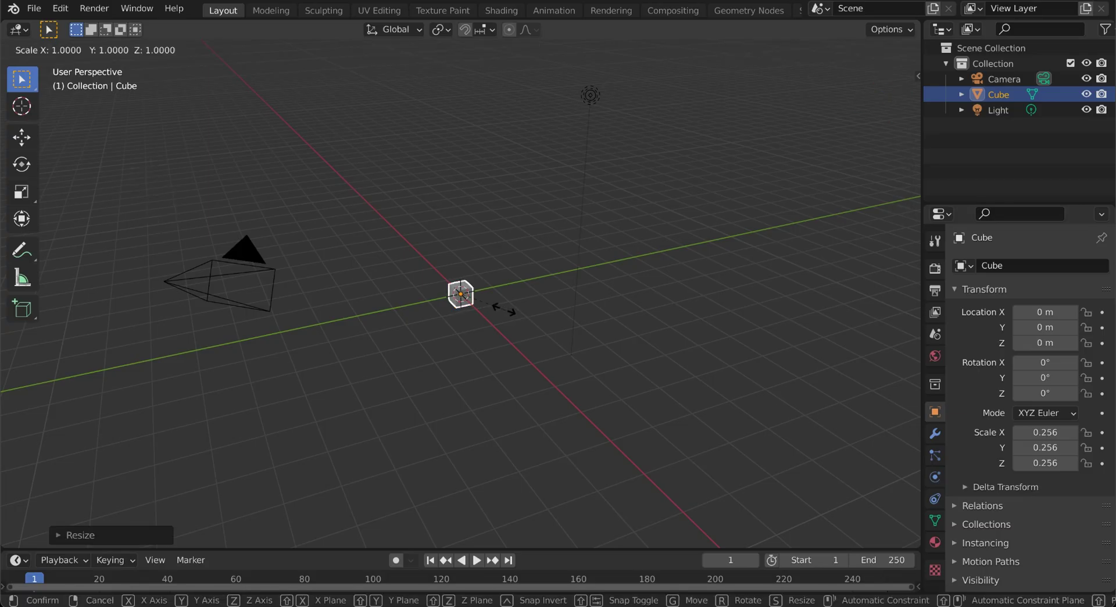
left_click(502, 311)
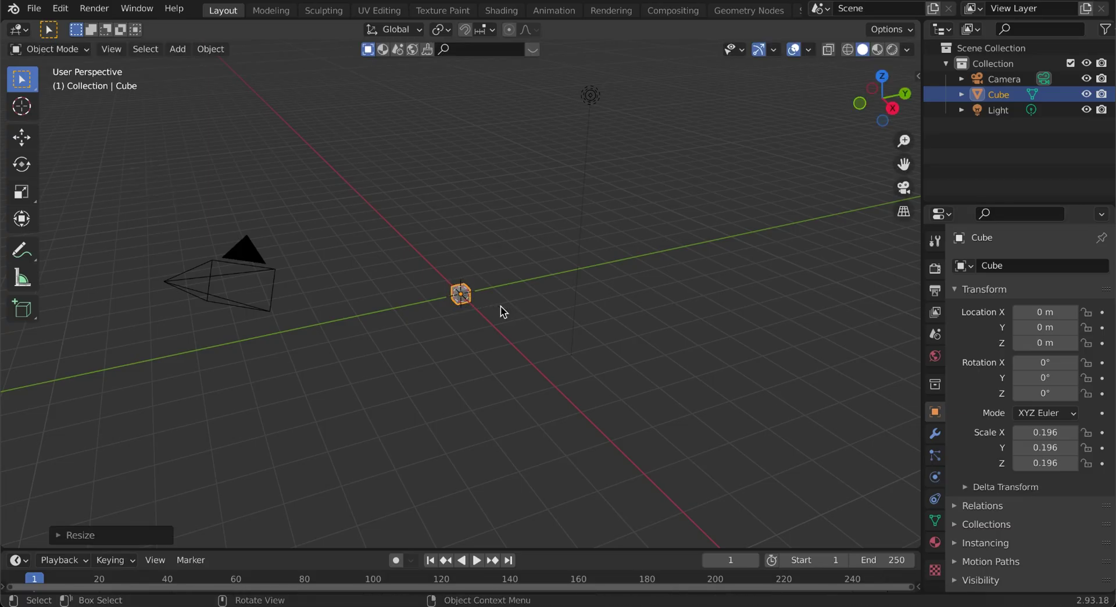
Add an Array modifier to the cube and set its count to 7.
left_click(933, 434)
left_click(1017, 270)
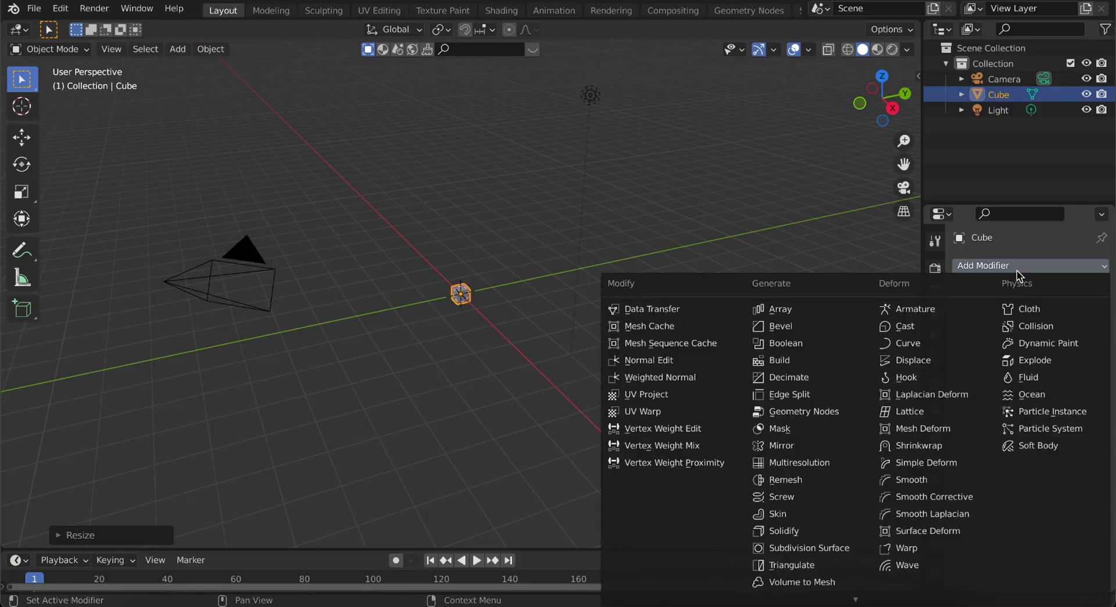
left_click(838, 309)
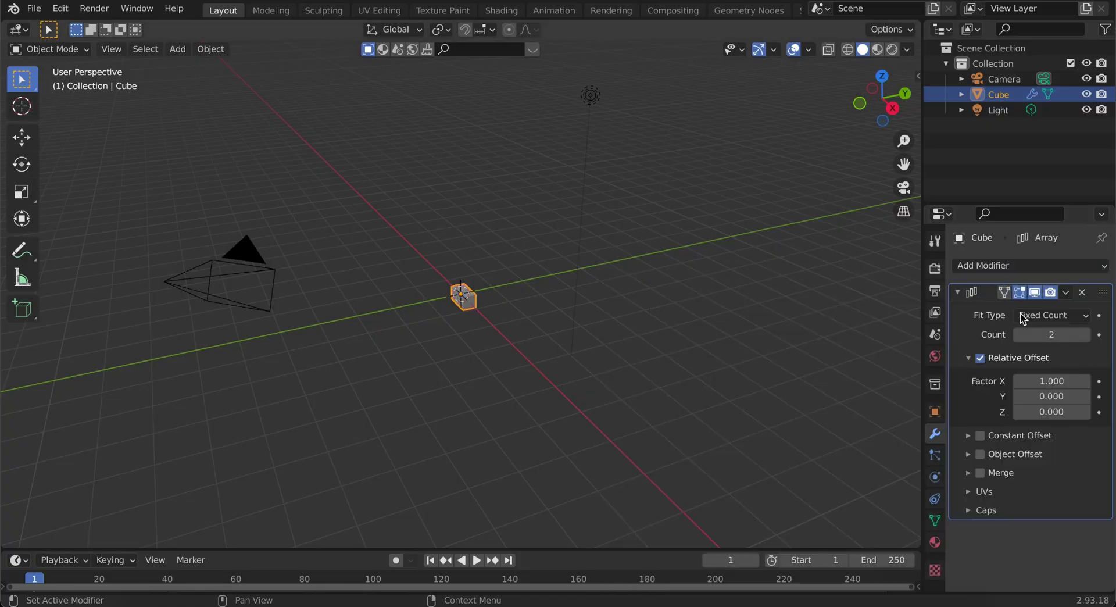
left_click(1057, 334)
type("7")
key("Return")
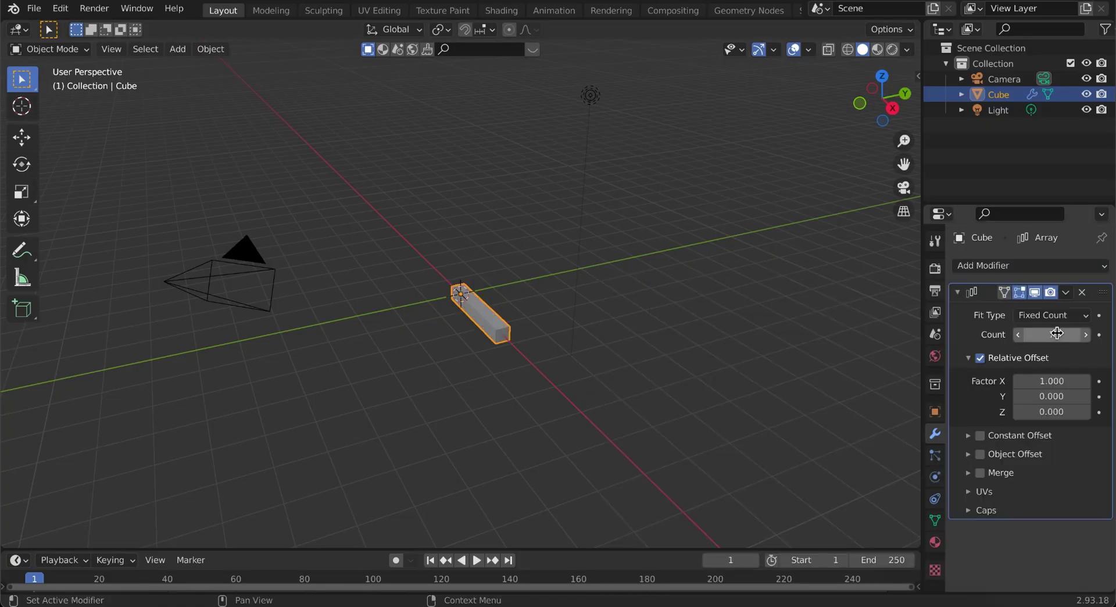
Set the array's relative offset factor X to 1.05.
left_click(1060, 379)
type("1.0")
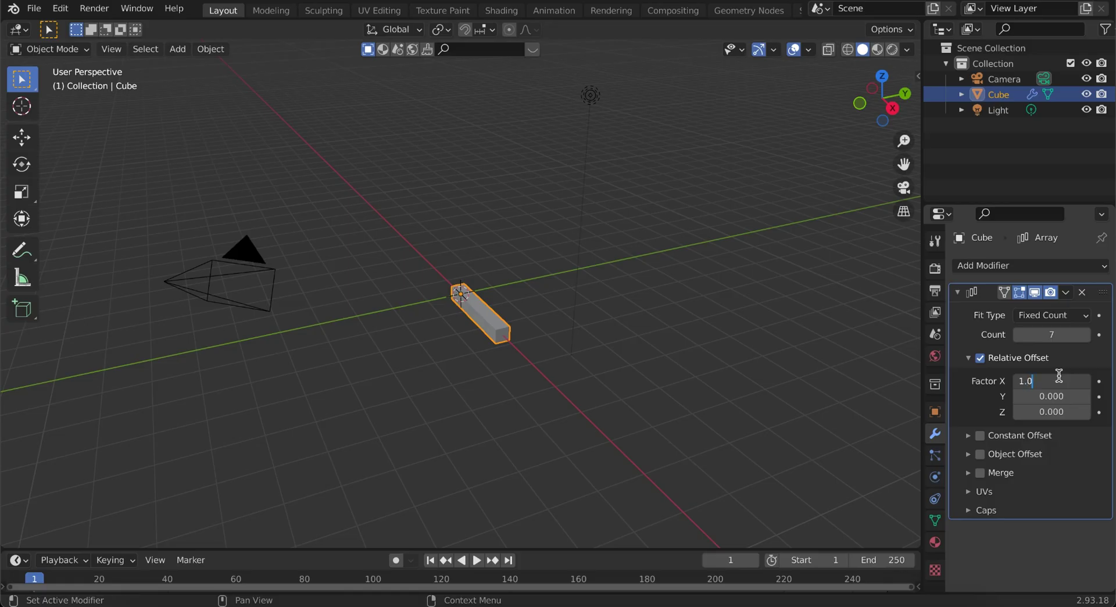
type("5")
key("Return")
Duplicate the Array modifier twice so the cube carries three arrays.
left_click(1066, 292)
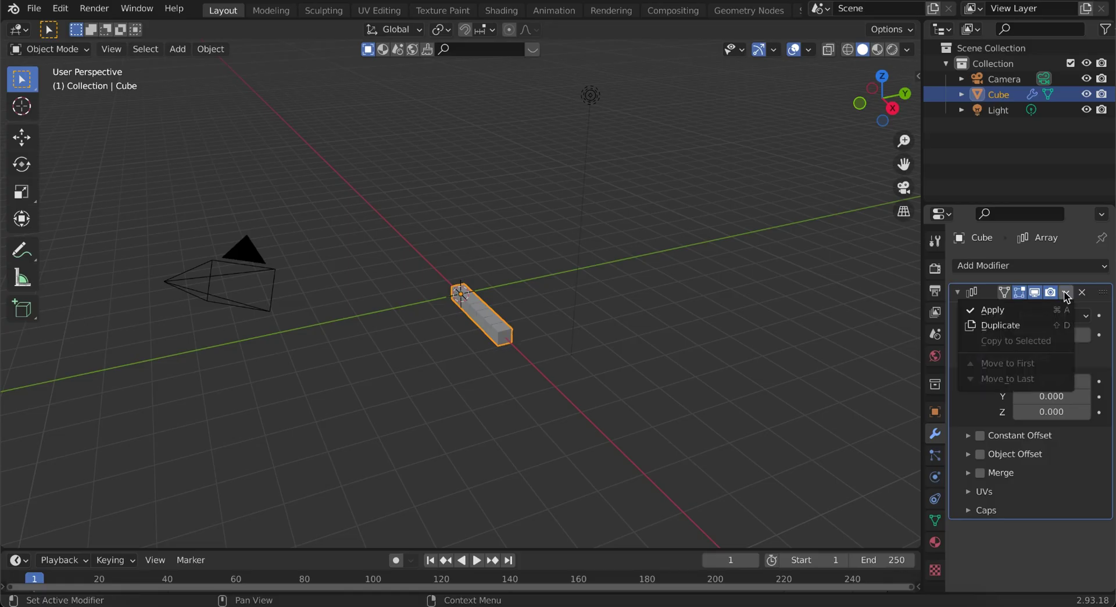
left_click(1049, 325)
scroll(1063, 539, "down", 5)
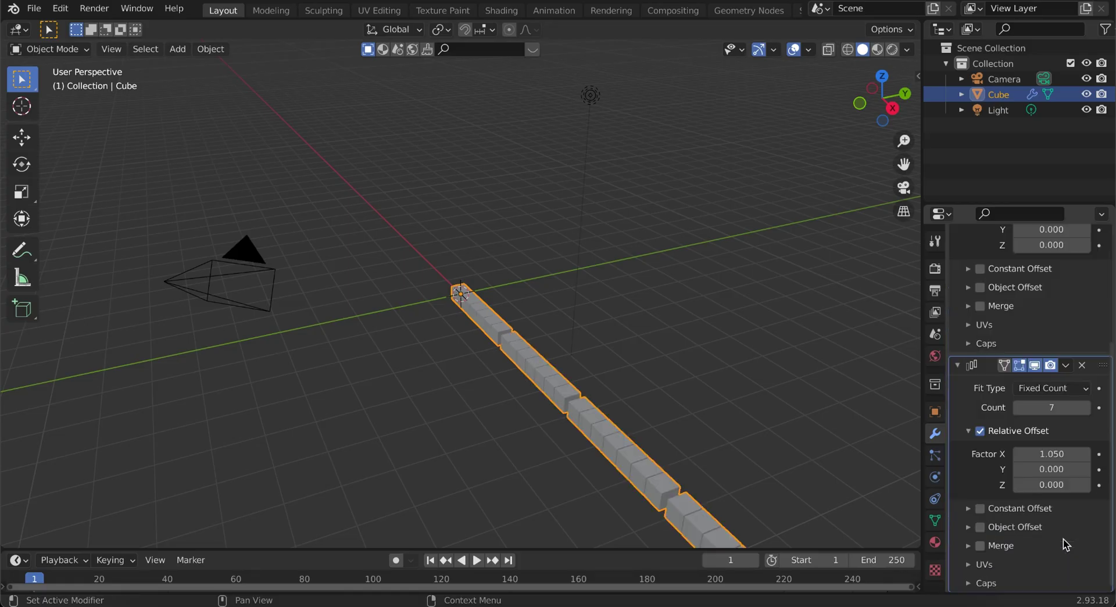
left_click(1065, 369)
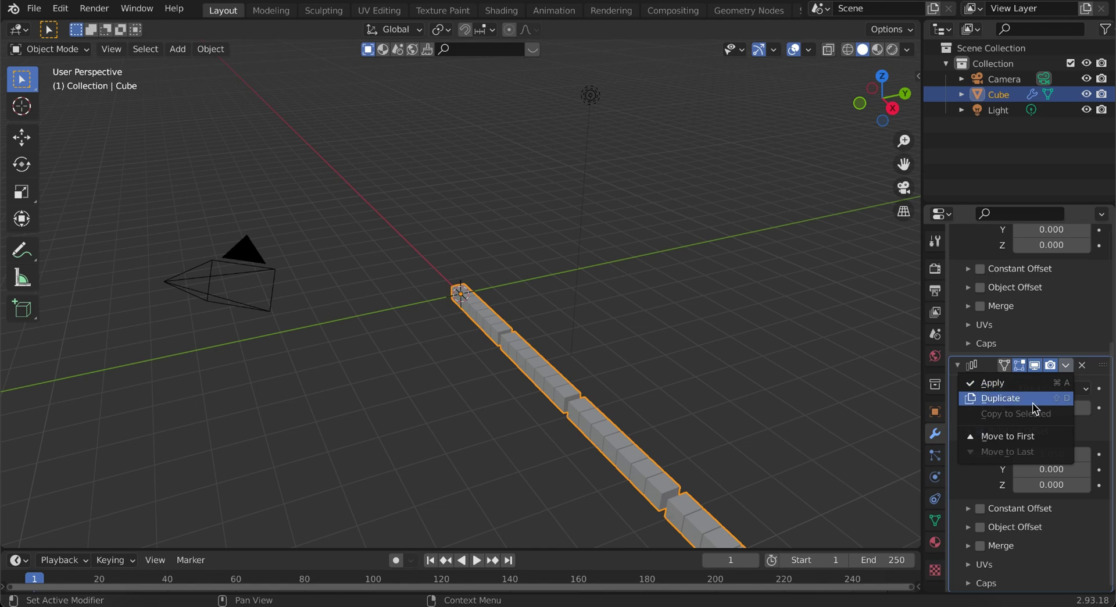
Set the second array's relative offset to 0 in X and 1.05 in Y.
scroll(1057, 521, "up", 5)
left_click(1062, 325)
type("0")
key("Return")
left_click(1067, 342)
type("0.01.05")
key("Return")
Set the third array's relative offset to 0 in X and 1.05 in Z.
scroll(1076, 518, "down", 4)
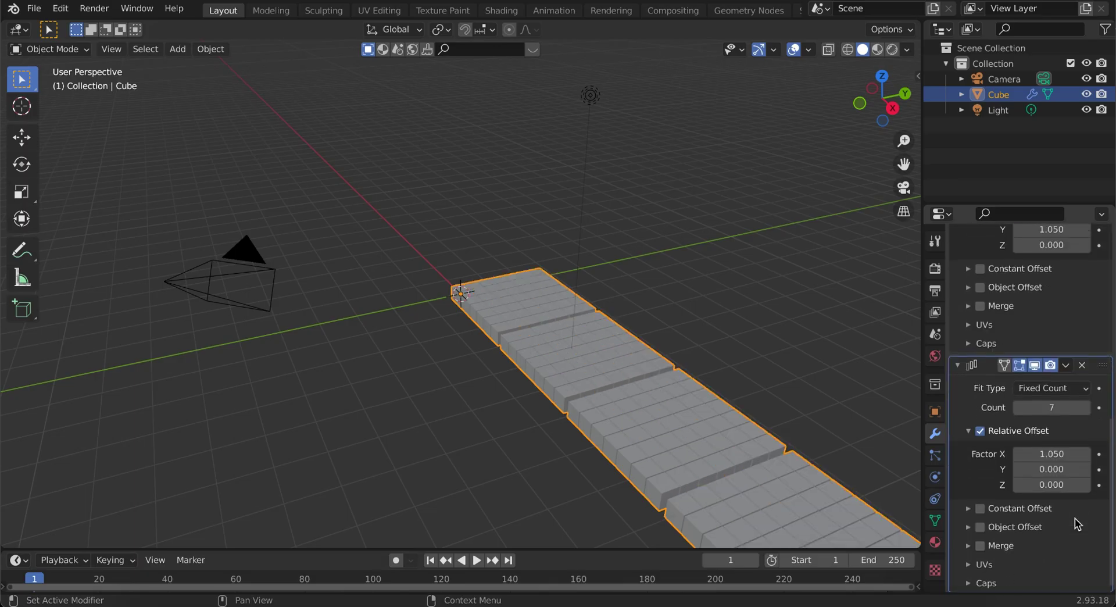
left_click(1063, 455)
type("0")
key("Return")
left_click(1069, 486)
type("1")
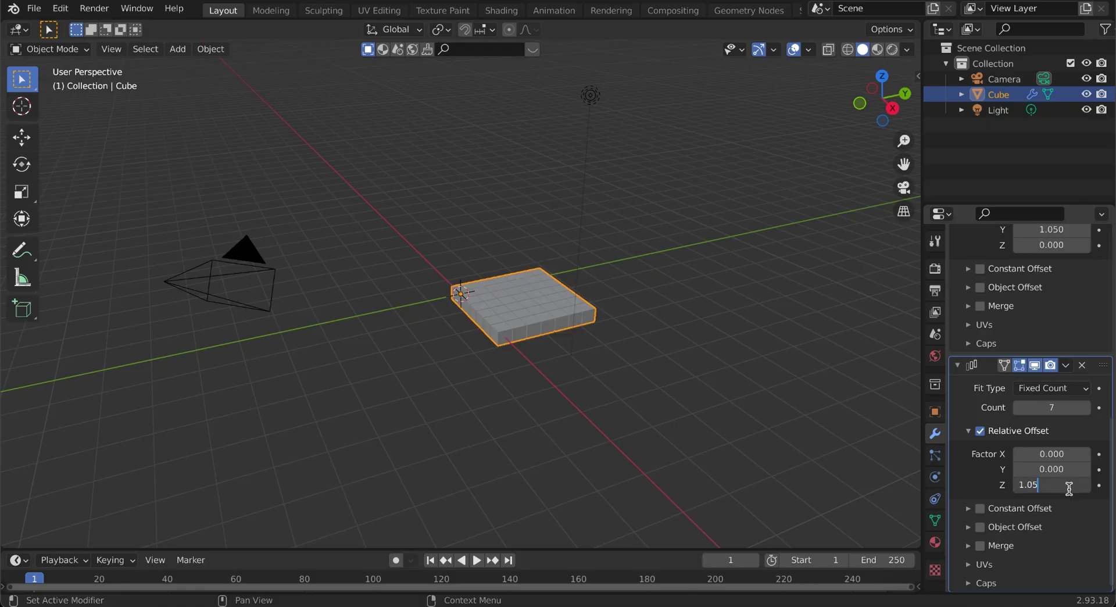
key("Return")
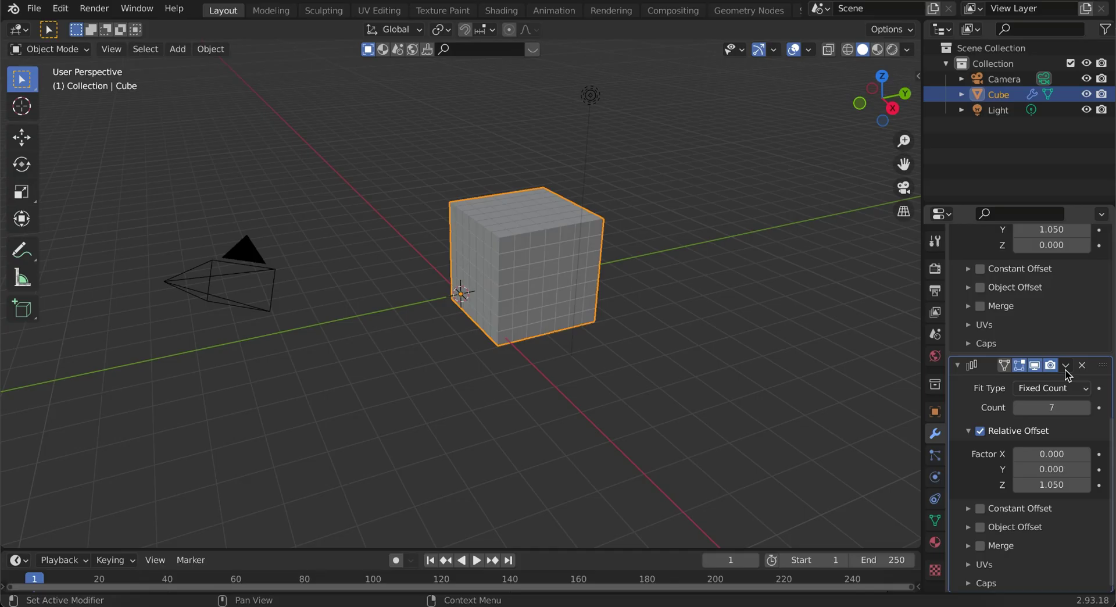
Apply all three Array modifiers to the cube.
left_click(1066, 366)
left_click(1022, 386)
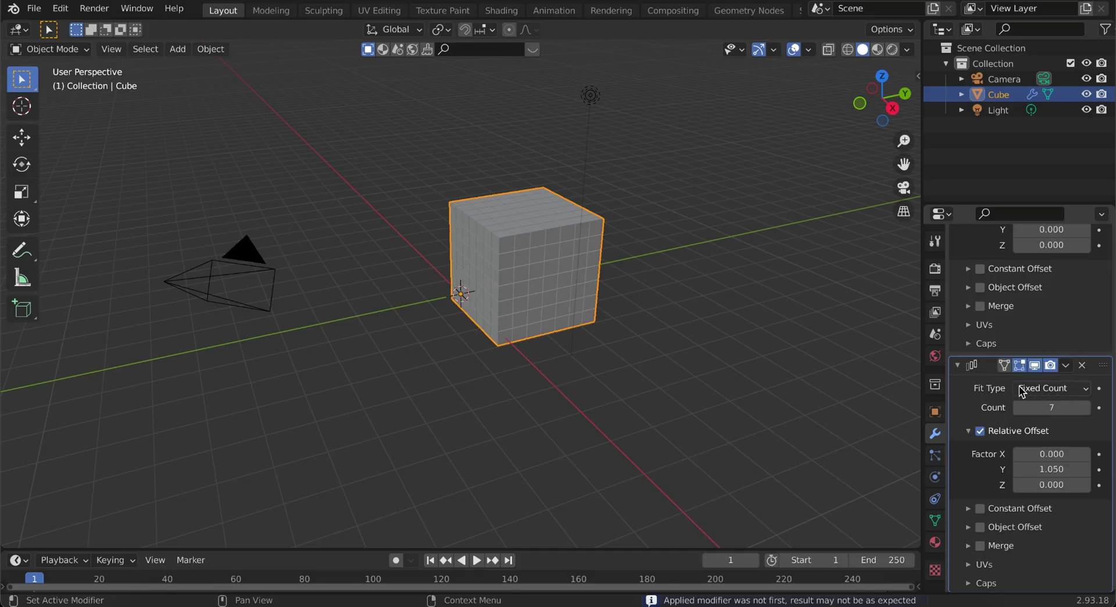
left_click(1066, 365)
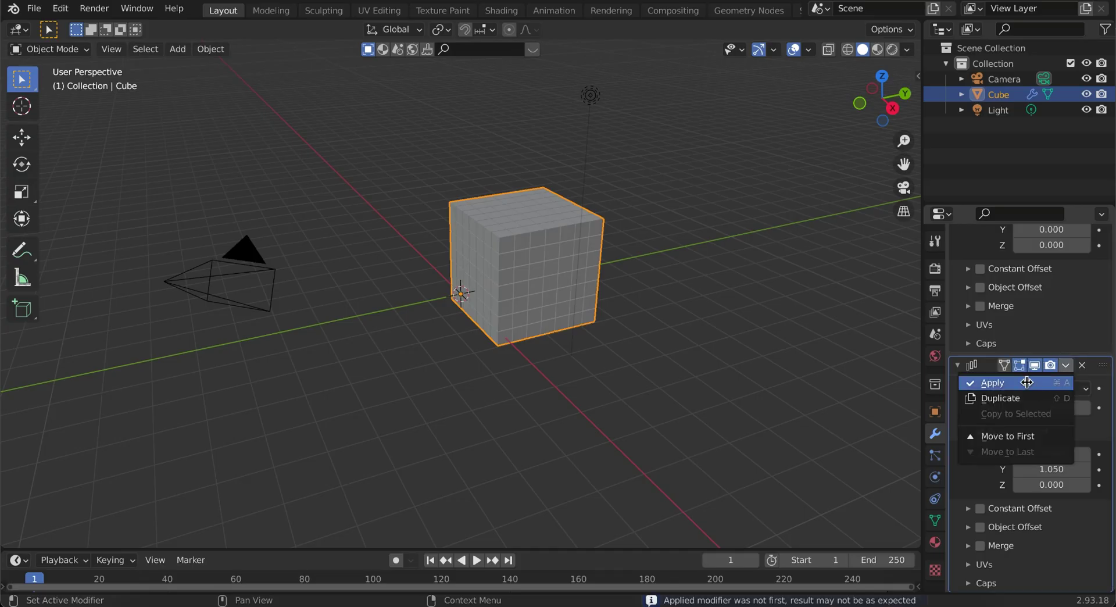
left_click(1027, 382)
left_click(1076, 296)
left_click(1028, 309)
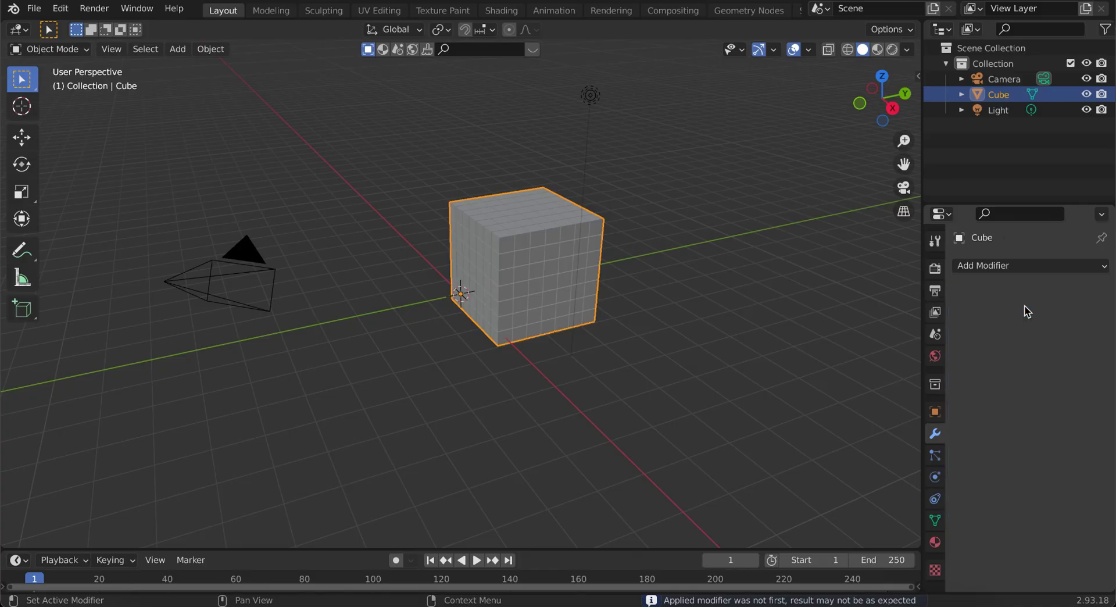
Rotate the cube block about 45° around Y in the front view so it stands on one edge.
key("KP_1")
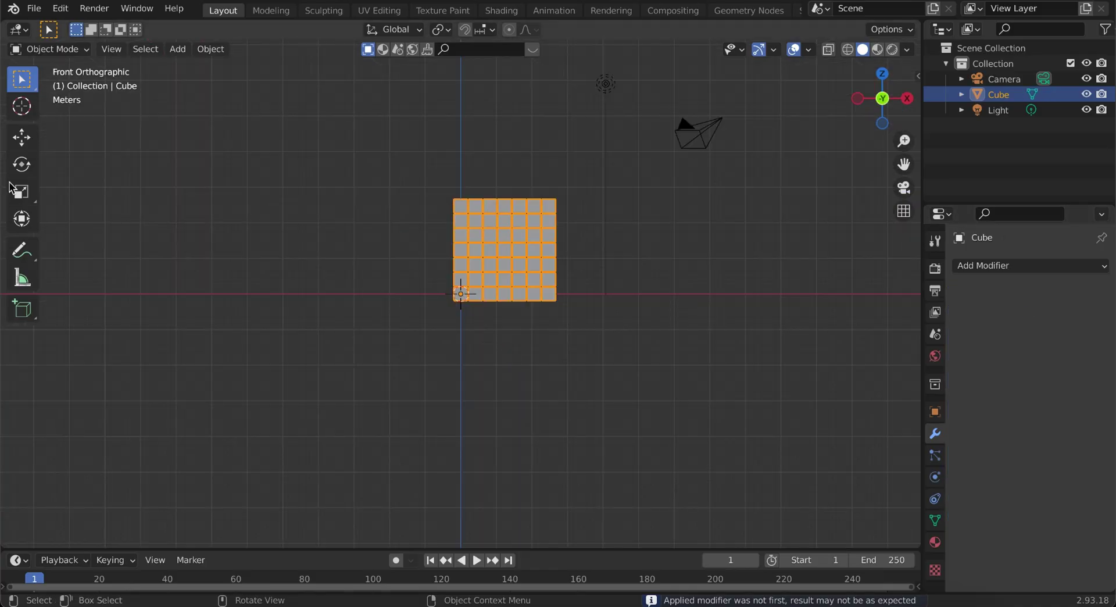
left_click(22, 164)
left_click_drag(511, 269, 478, 237)
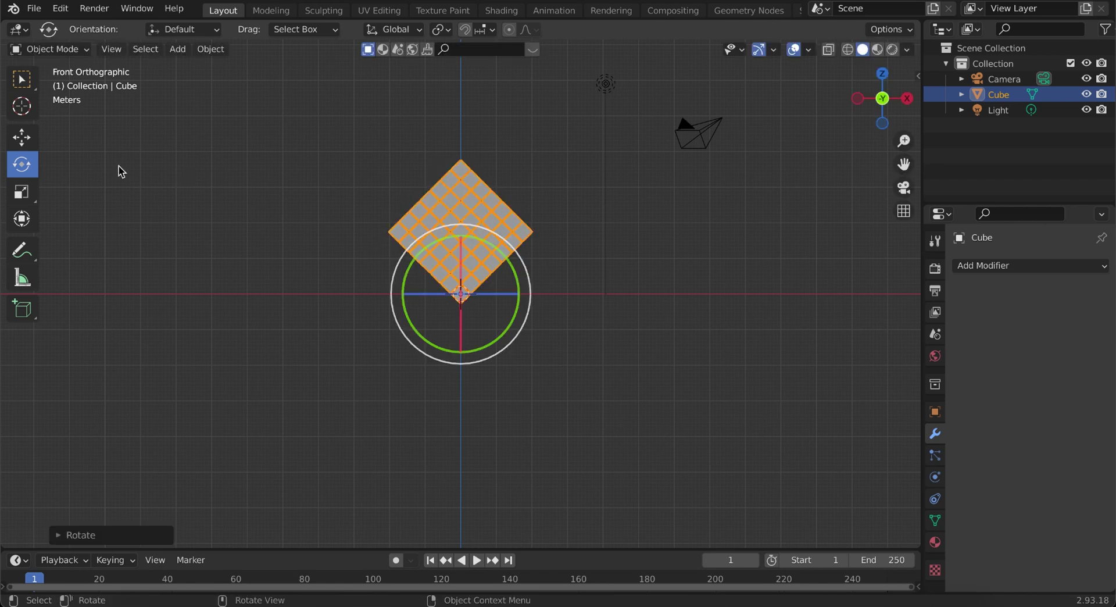
left_click(21, 137)
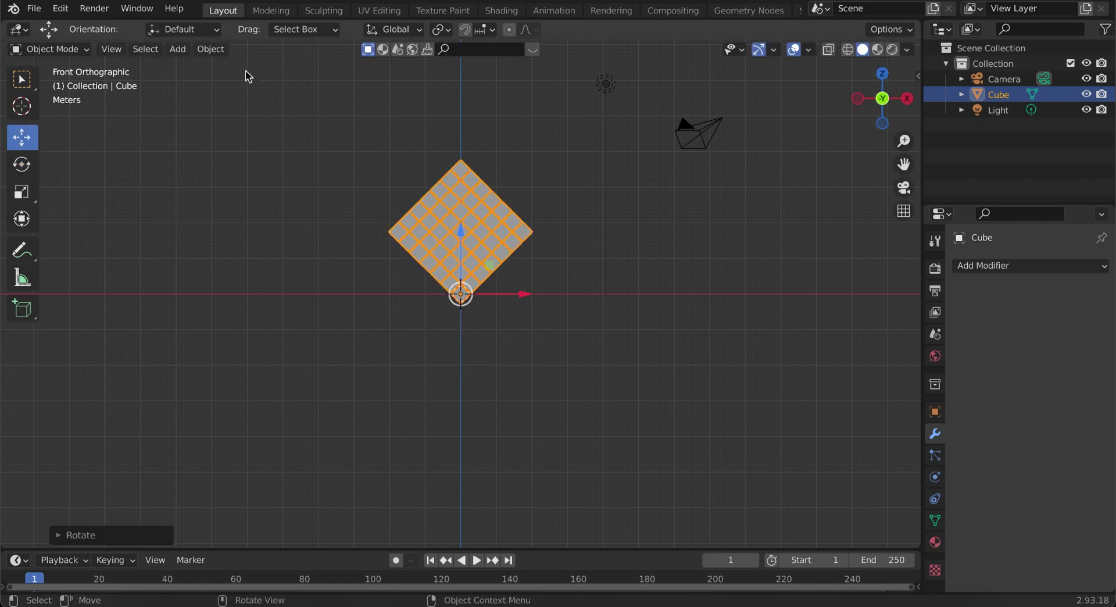
Separate the block's mesh by loose parts into individual cubes and return to Object Mode.
key("Tab")
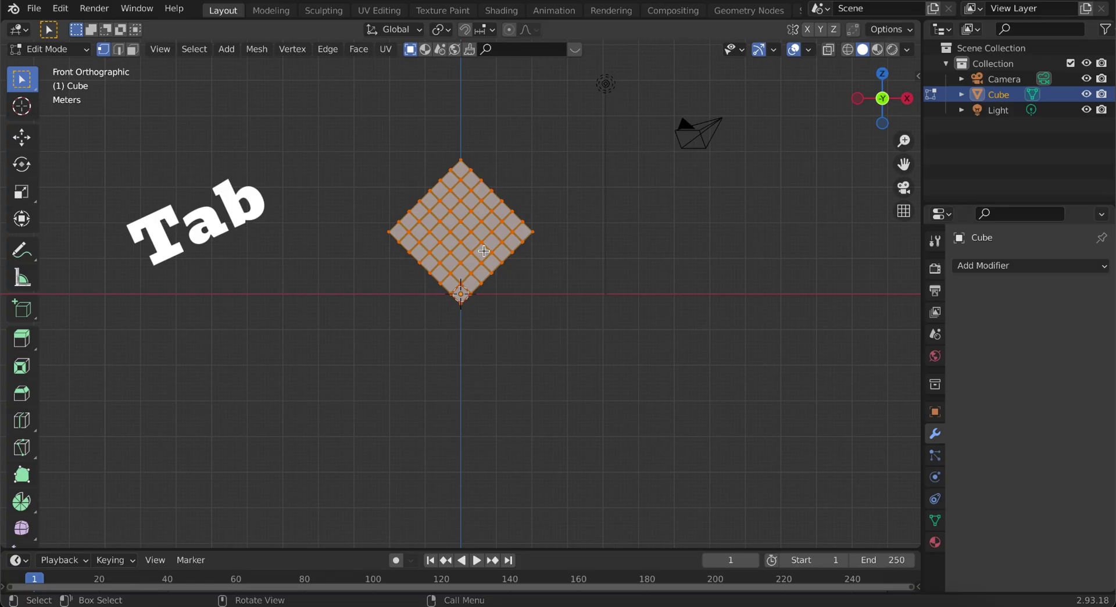
key("p")
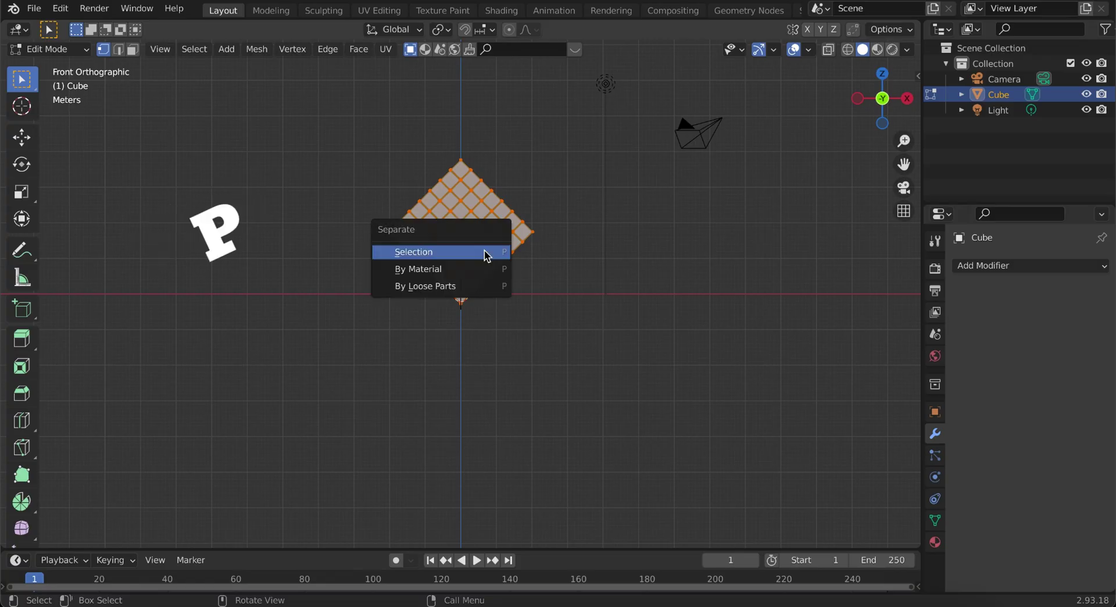
left_click(482, 287)
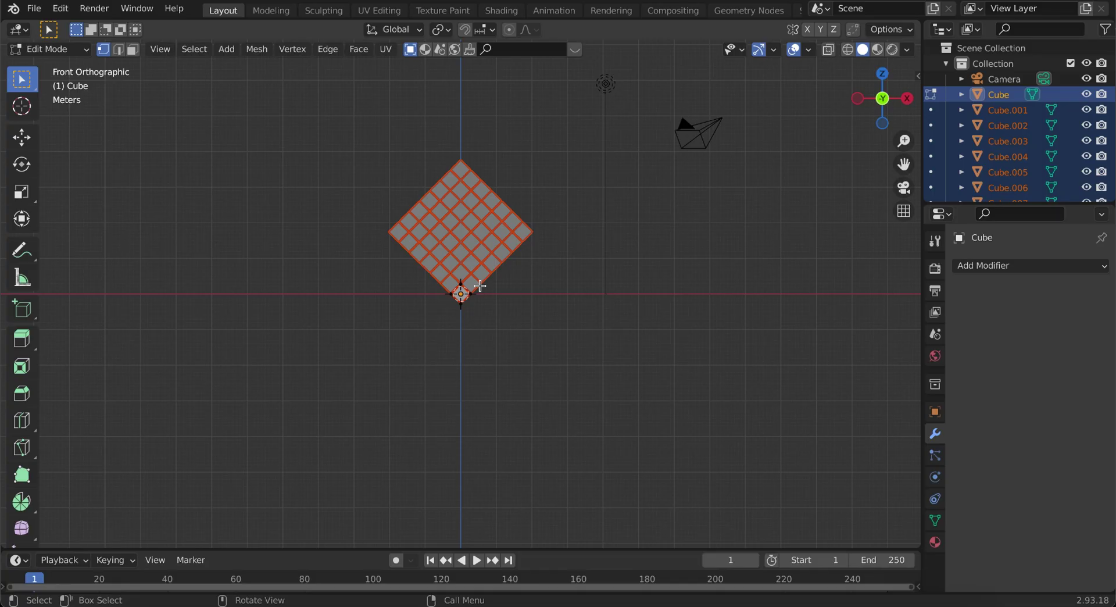
key("Tab")
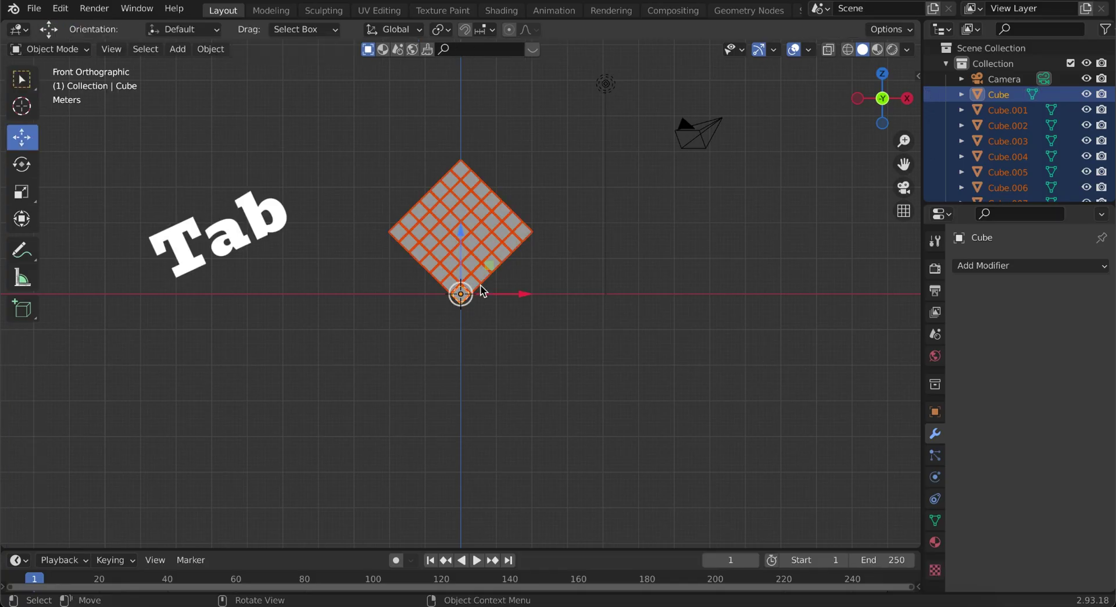
Set the origin of every separated cube to its own geometry.
left_click(214, 50)
mouse_move(231, 87)
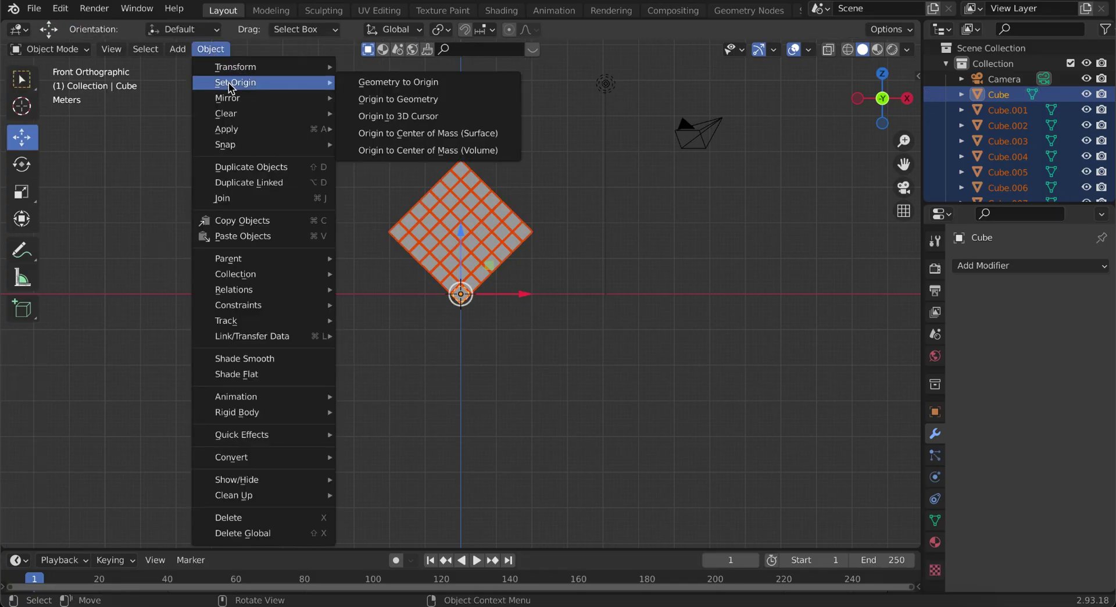
left_click(369, 100)
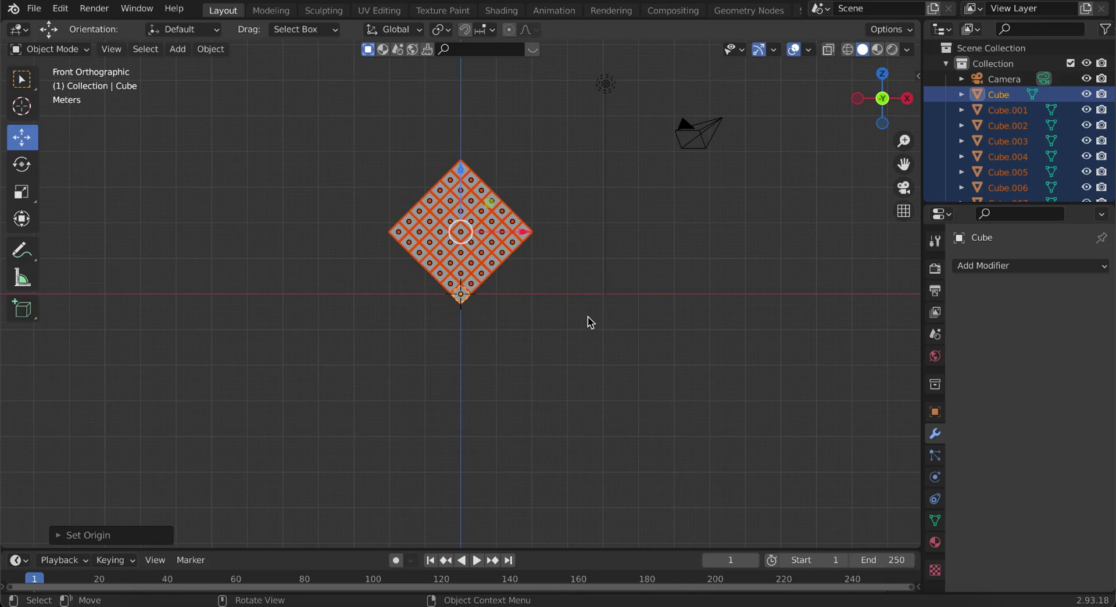
Add Rigid Body physics to the active cube and set its collision shape to Box.
left_click(936, 480)
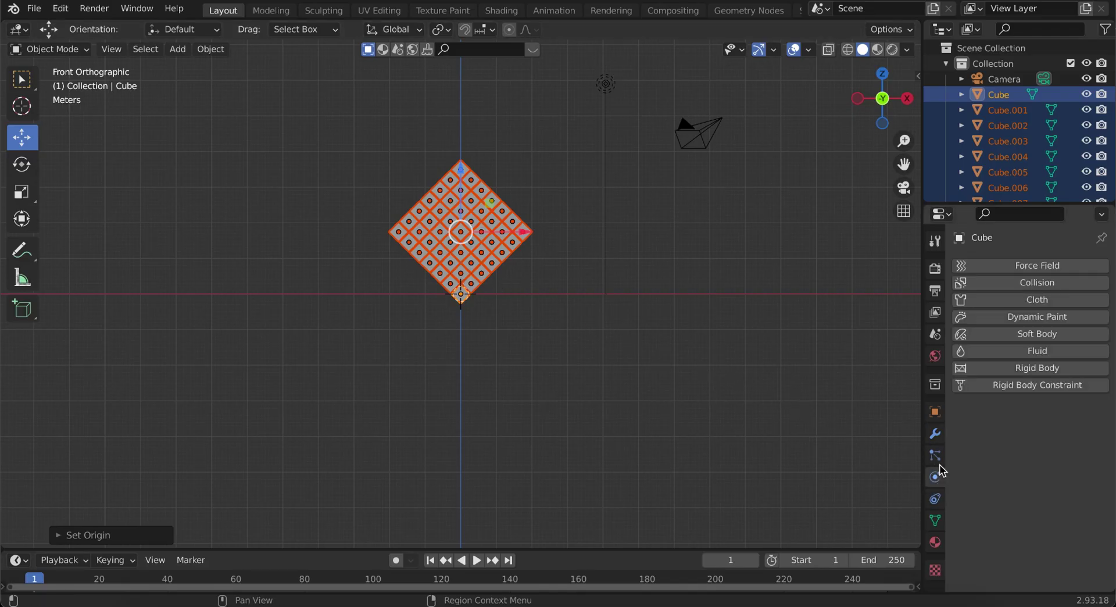
left_click(1012, 372)
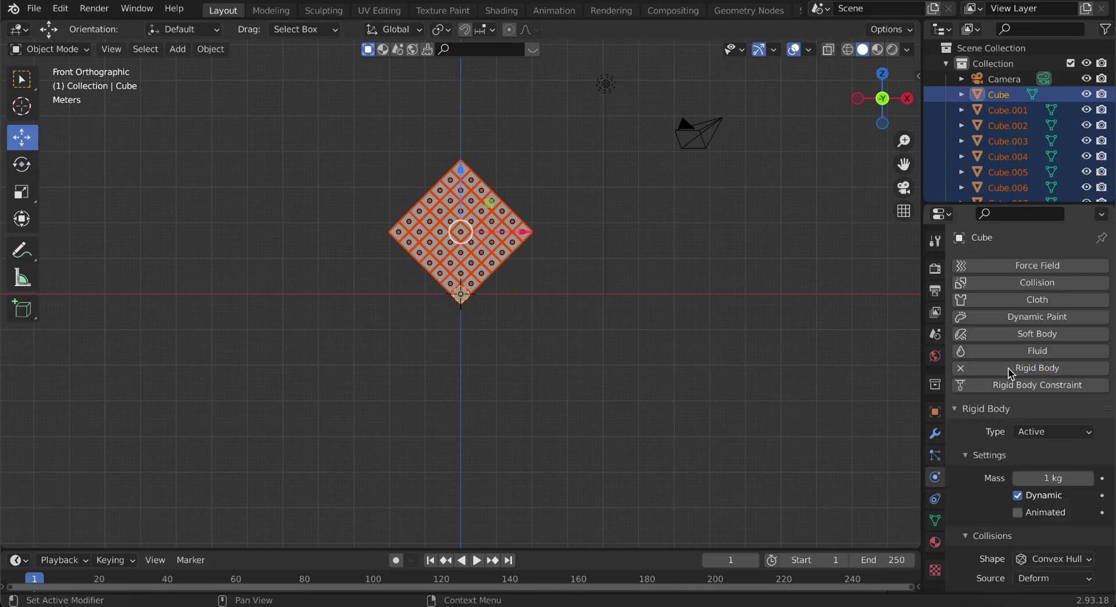
left_click(1055, 559)
left_click(1018, 541)
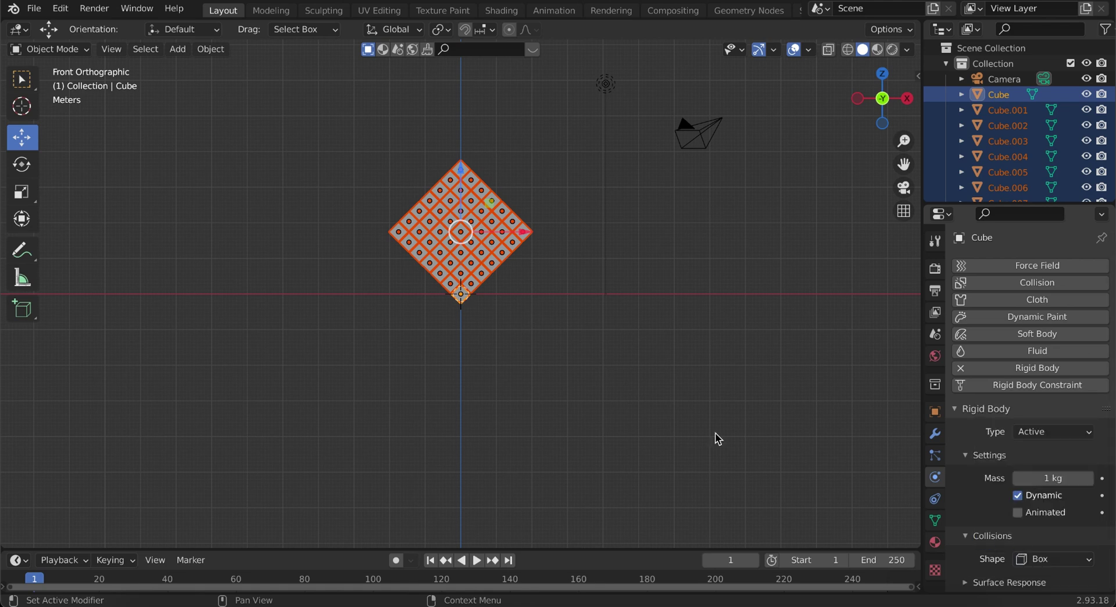
Copy the rigid body settings from the active cube to all the selected cubes.
left_click(210, 49)
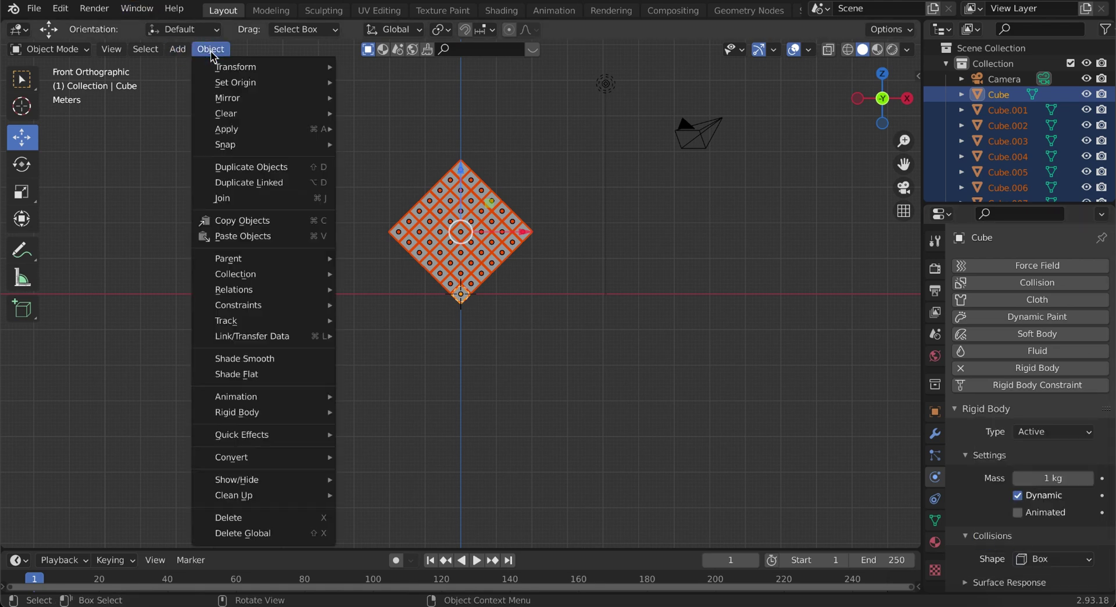
mouse_move(258, 424)
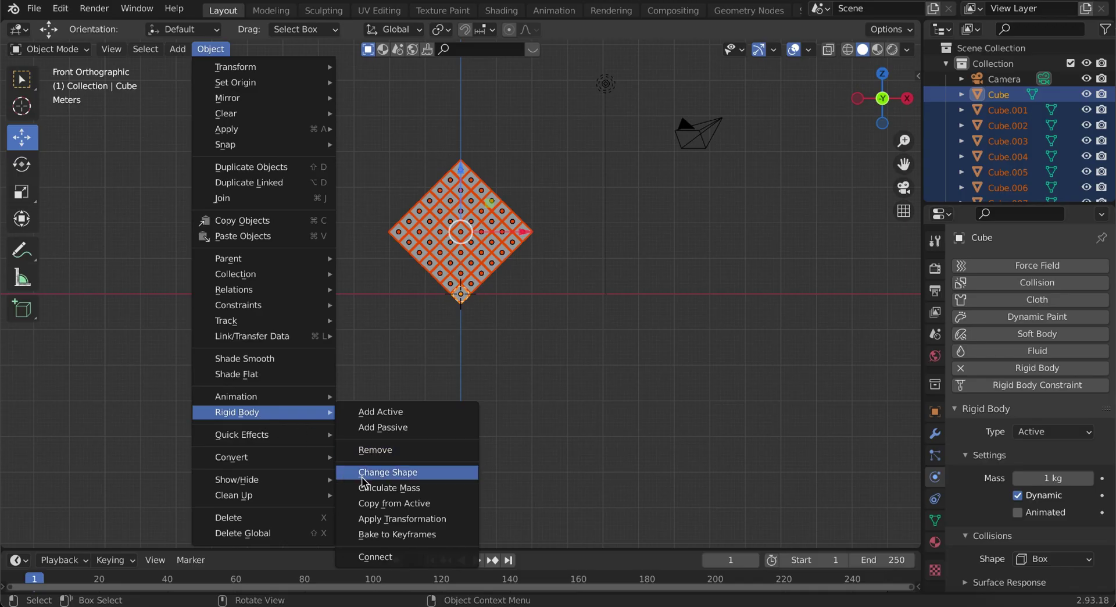
left_click(390, 503)
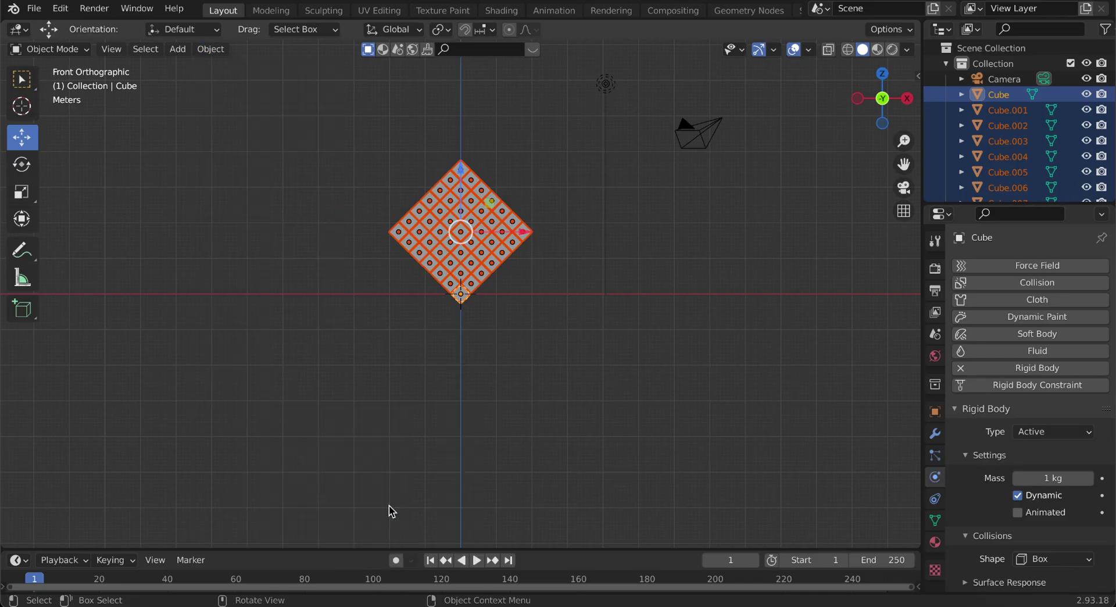
Check the rigid body settings on a few individual cubes, and restore the selection of all the cubes.
left_click(472, 247)
left_click(447, 234)
left_click(425, 251)
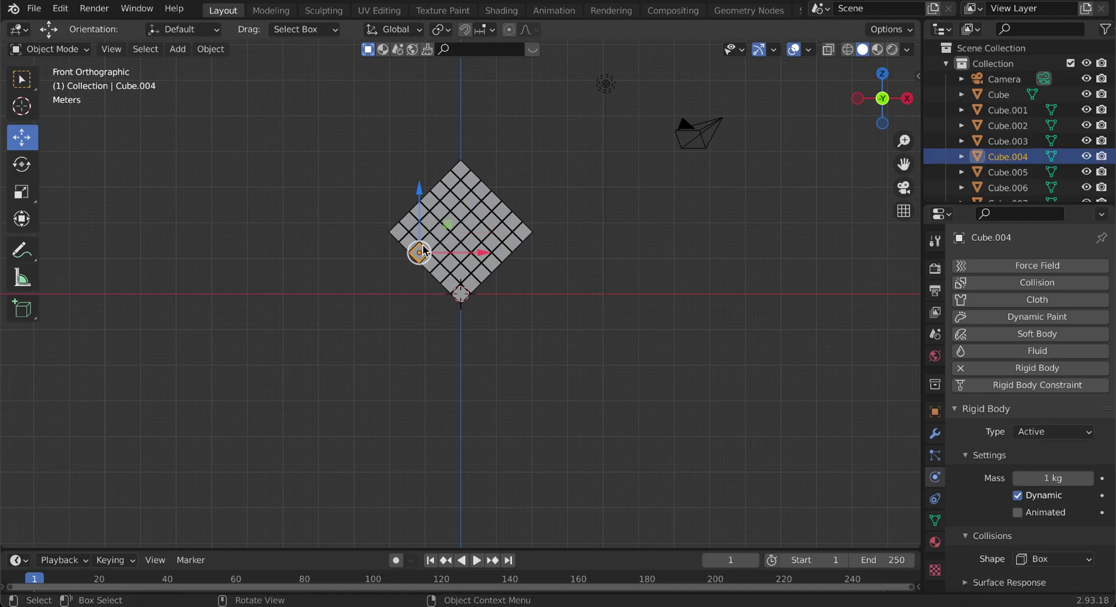
key("ctrl+z")
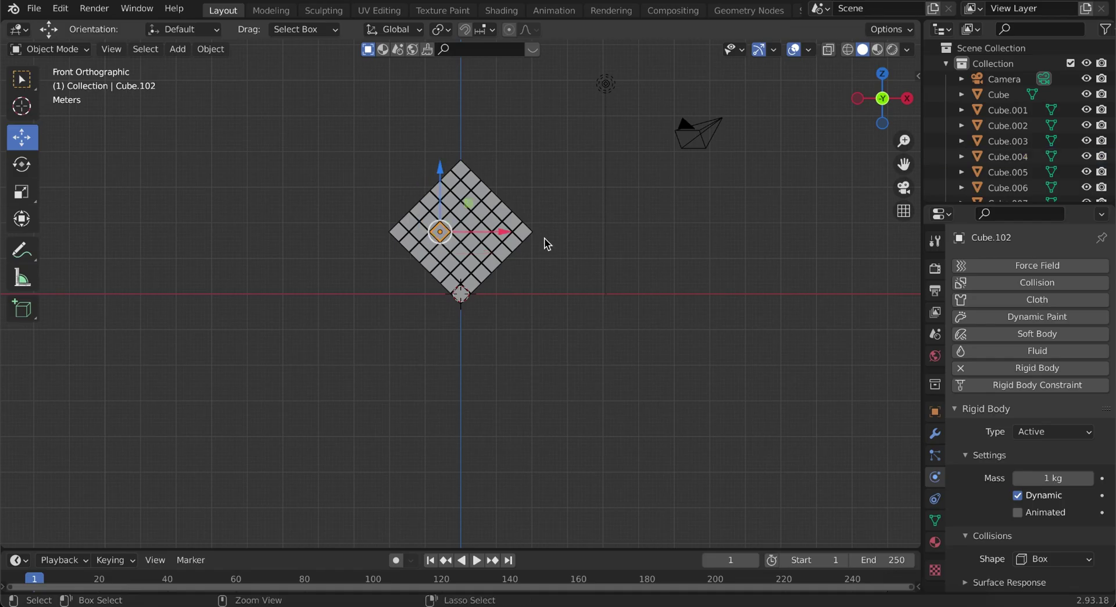
key("ctrl+z")
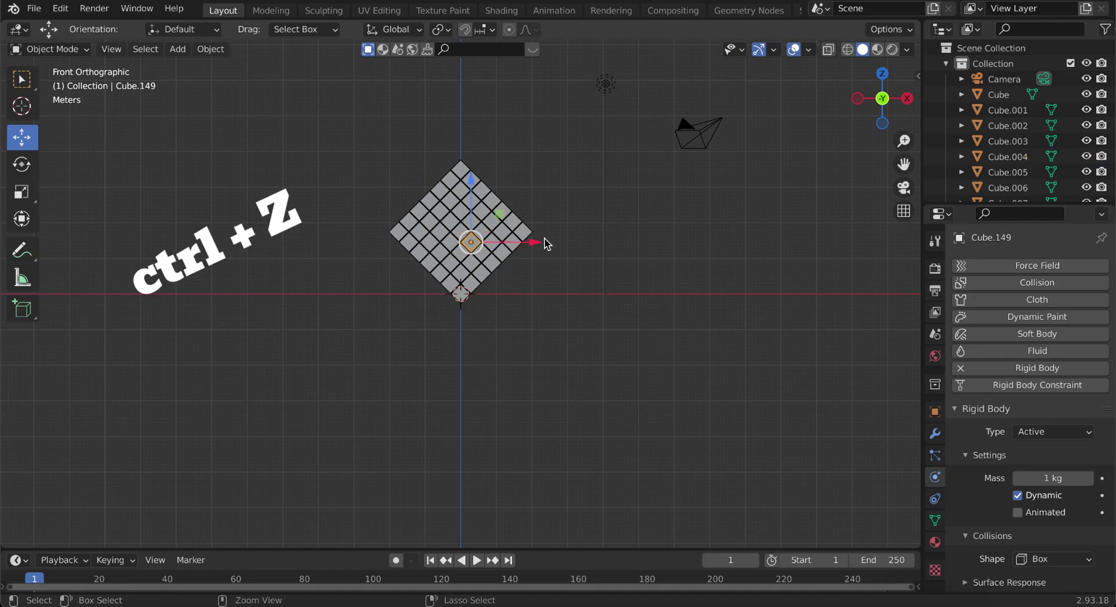
key("ctrl+z")
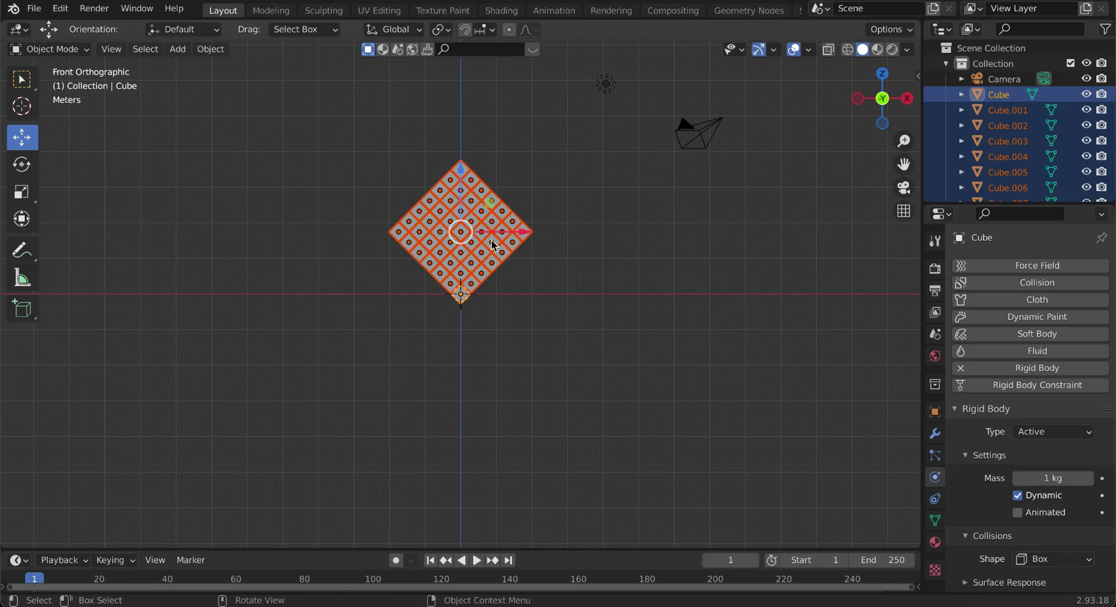
Move all the selected cubes into a new collection named Cube.
key("m")
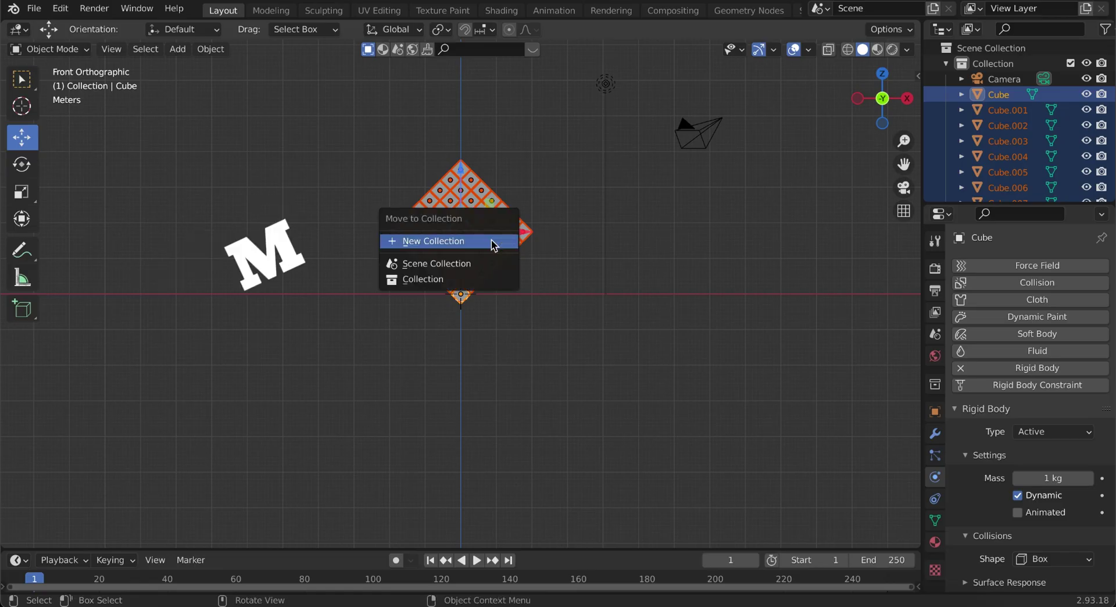
left_click(493, 241)
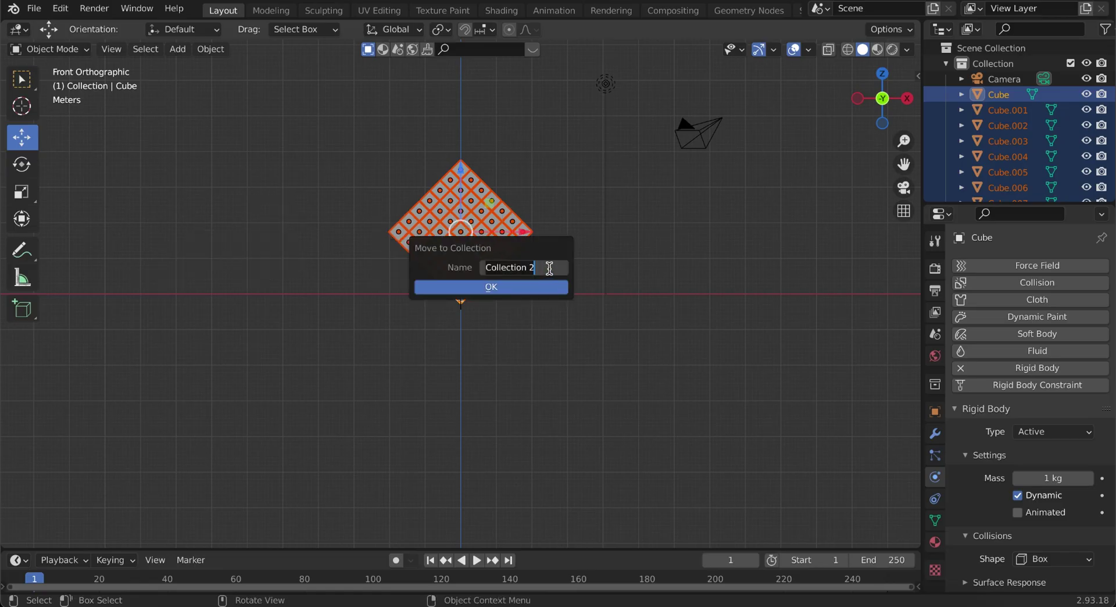
type("Cube")
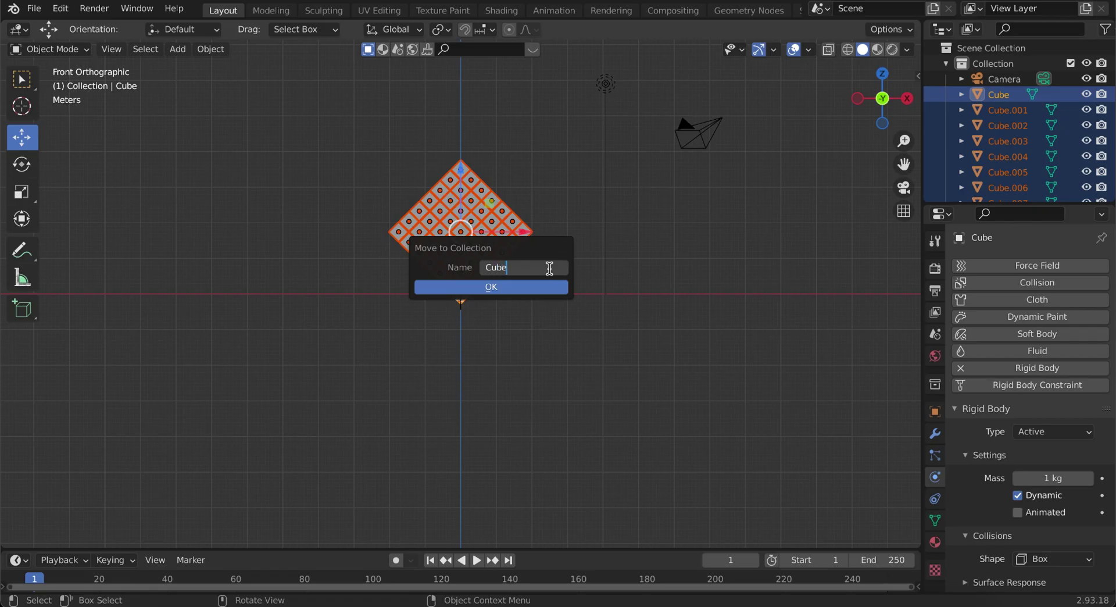
key("Return")
left_click(530, 287)
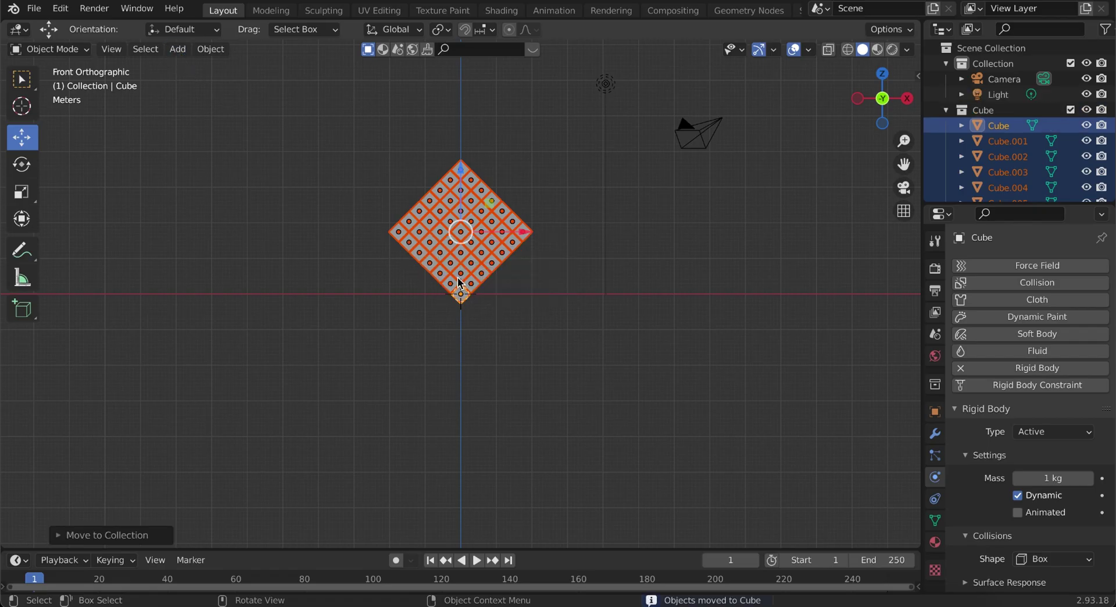
Add a mesh plane and scale it up into a floor several times wider than the cube block.
left_click(178, 48)
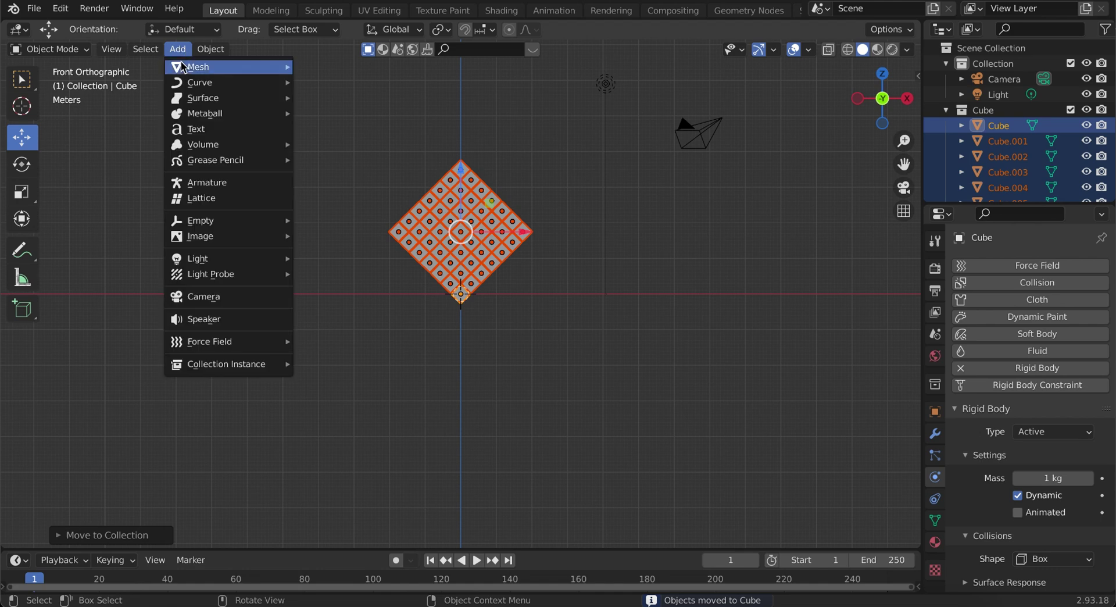
mouse_move(184, 67)
left_click(326, 66)
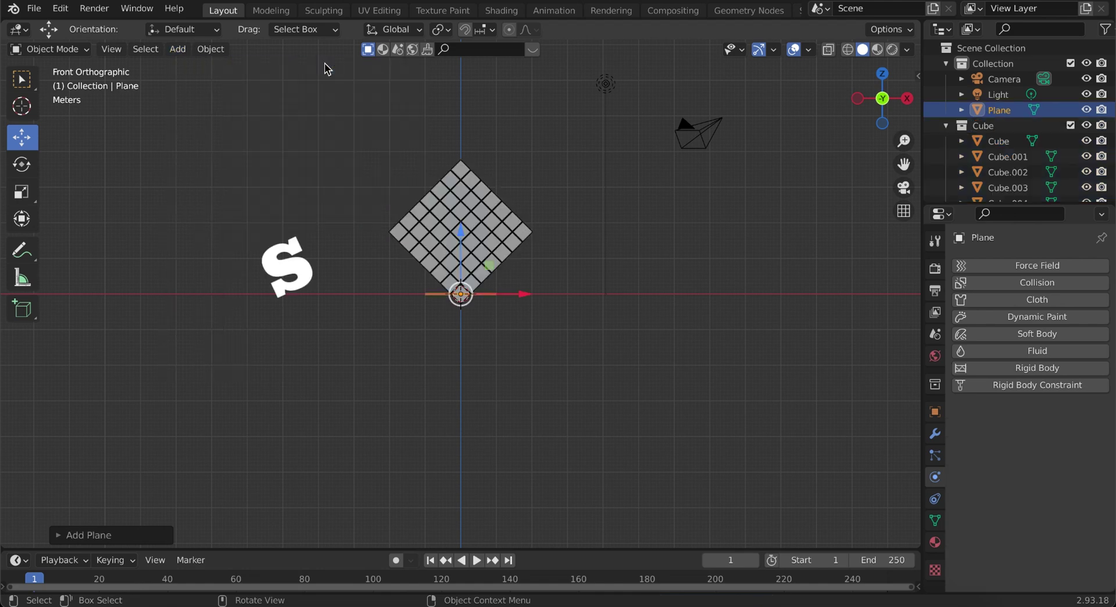
key("s")
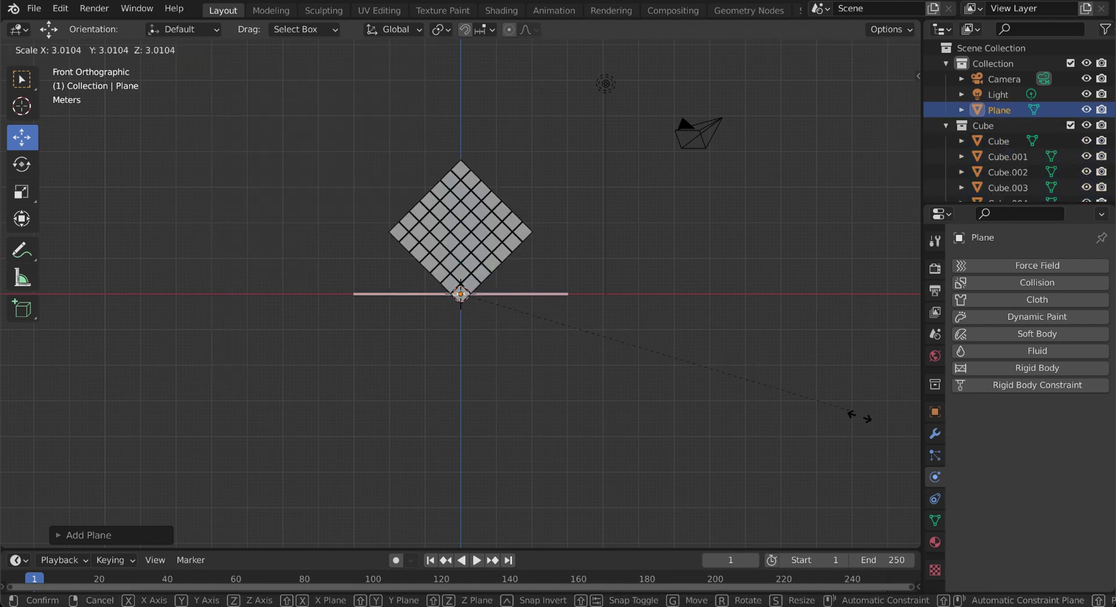
left_click(641, 138)
Move the plane down along Z so it lies well below the cube block.
key("g")
key("z")
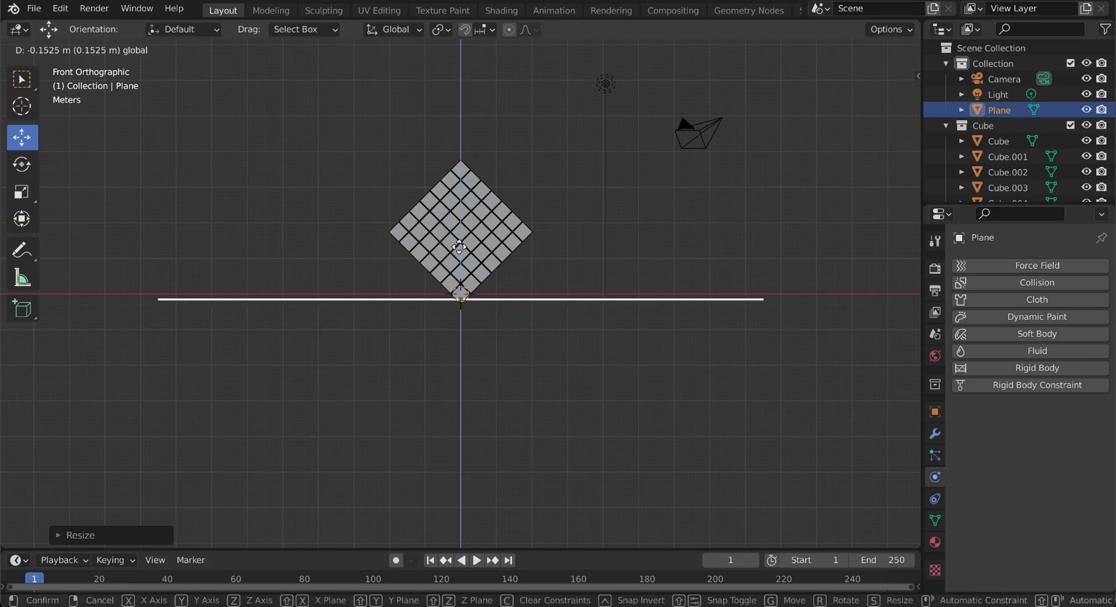
left_click(459, 351)
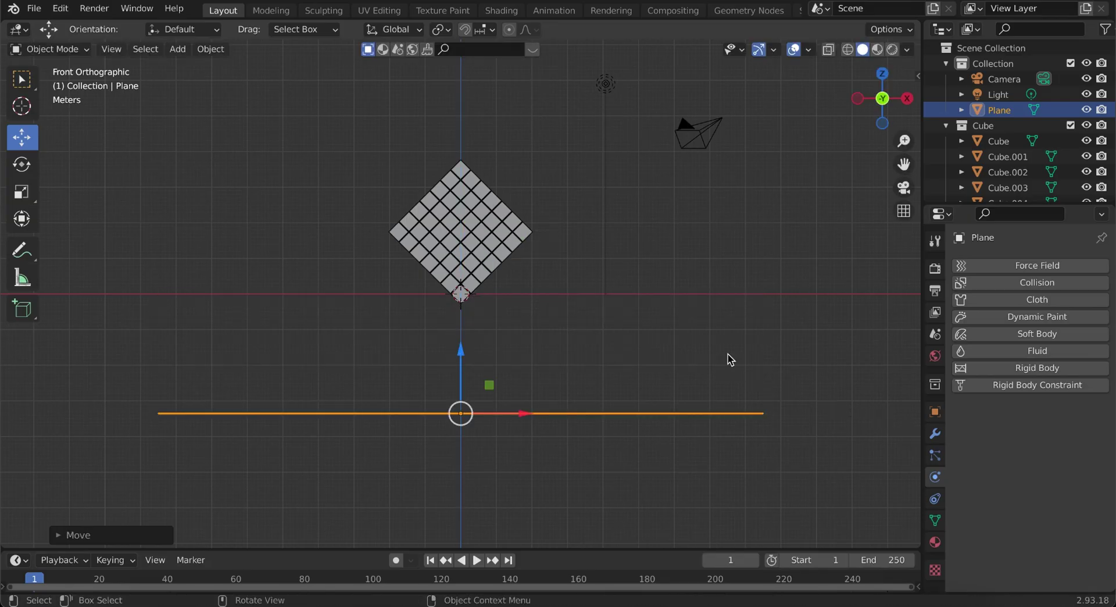
Add Rigid Body physics to the plane with type Passive and collision shape Mesh.
left_click(1003, 368)
left_click(1032, 432)
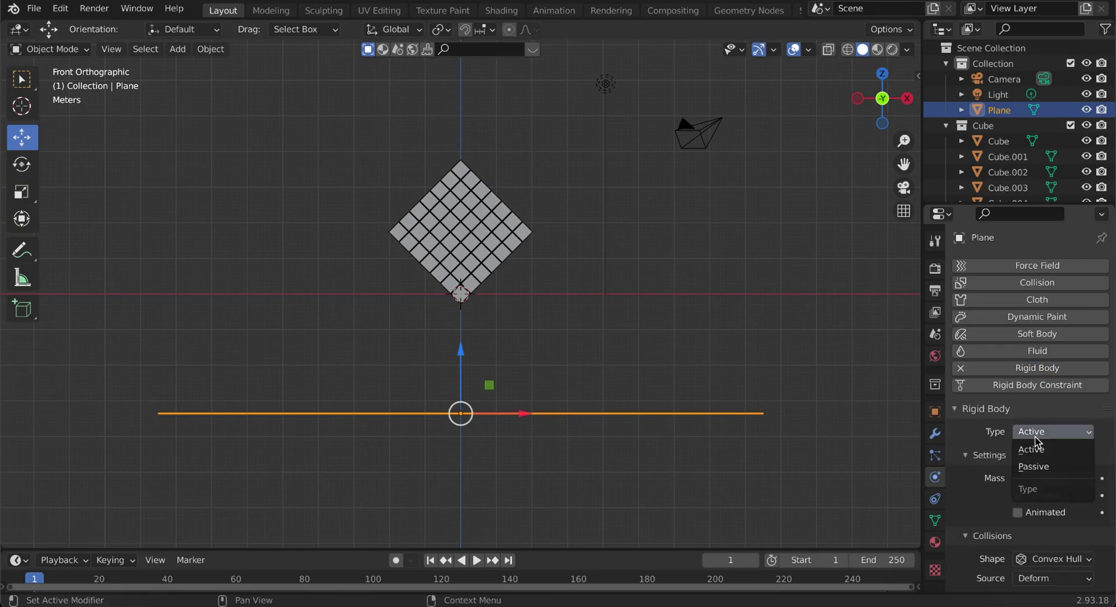
left_click(1030, 466)
left_click(1060, 525)
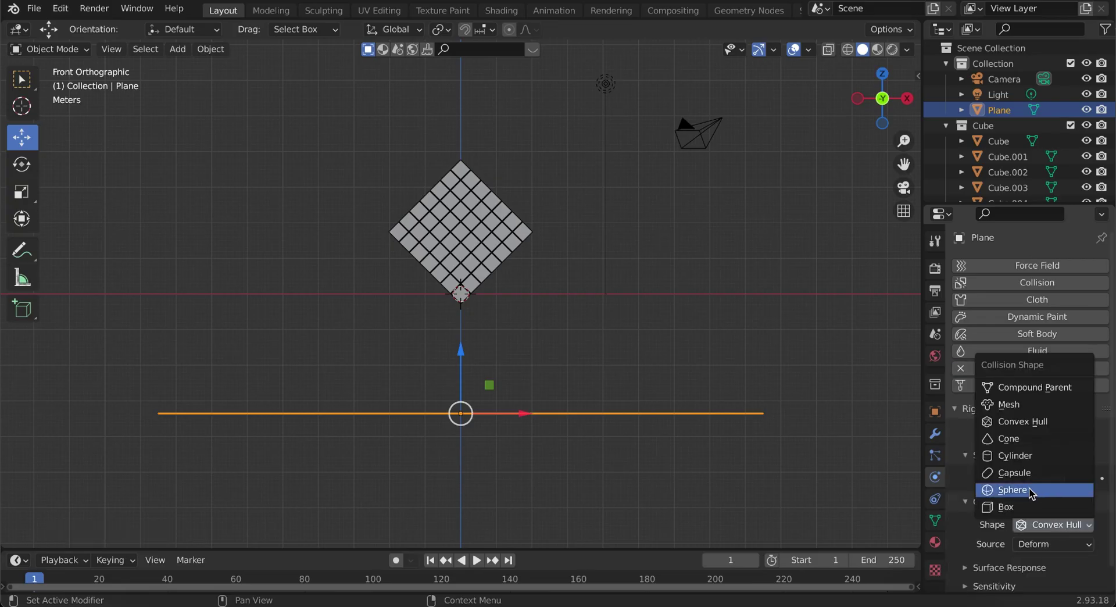
left_click(1017, 405)
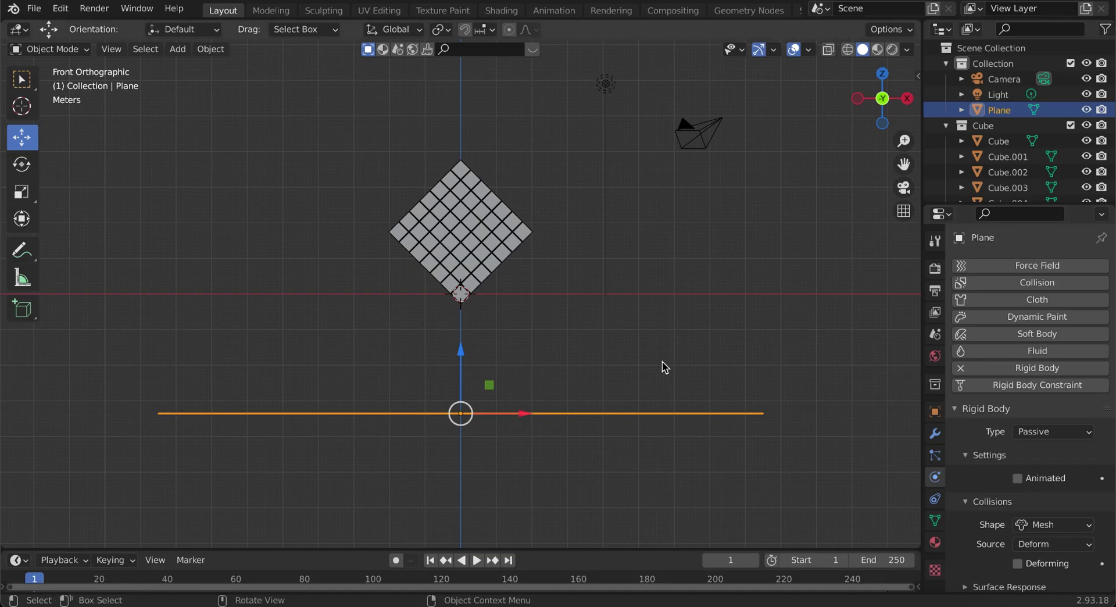
Save the project to the Desktop folder under the name Tutorial.
key("ctrl+s")
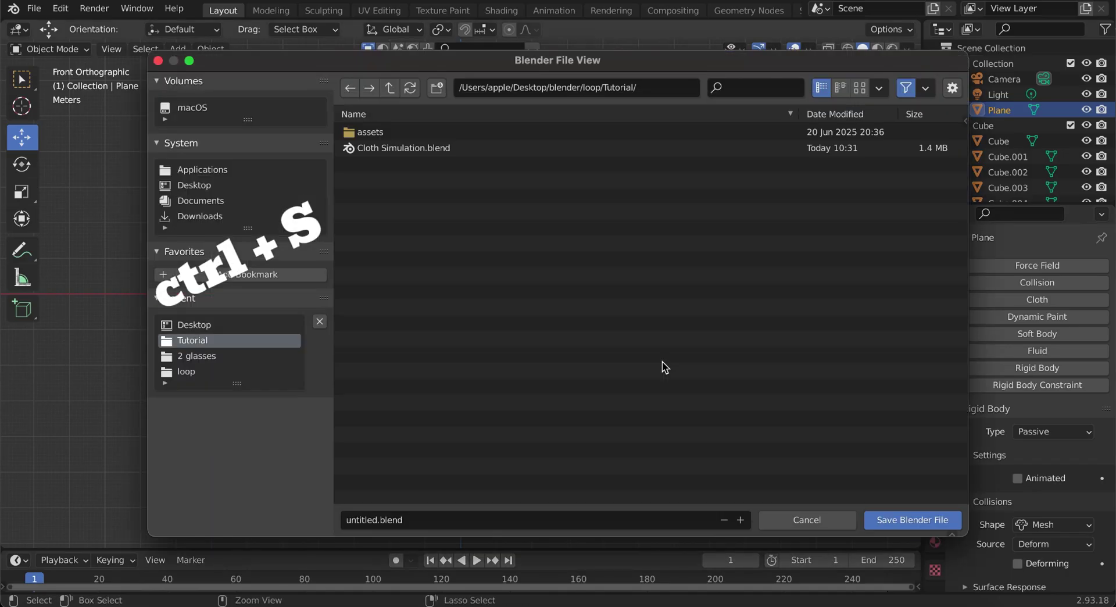
left_click(204, 185)
left_click(406, 520)
type("Tu")
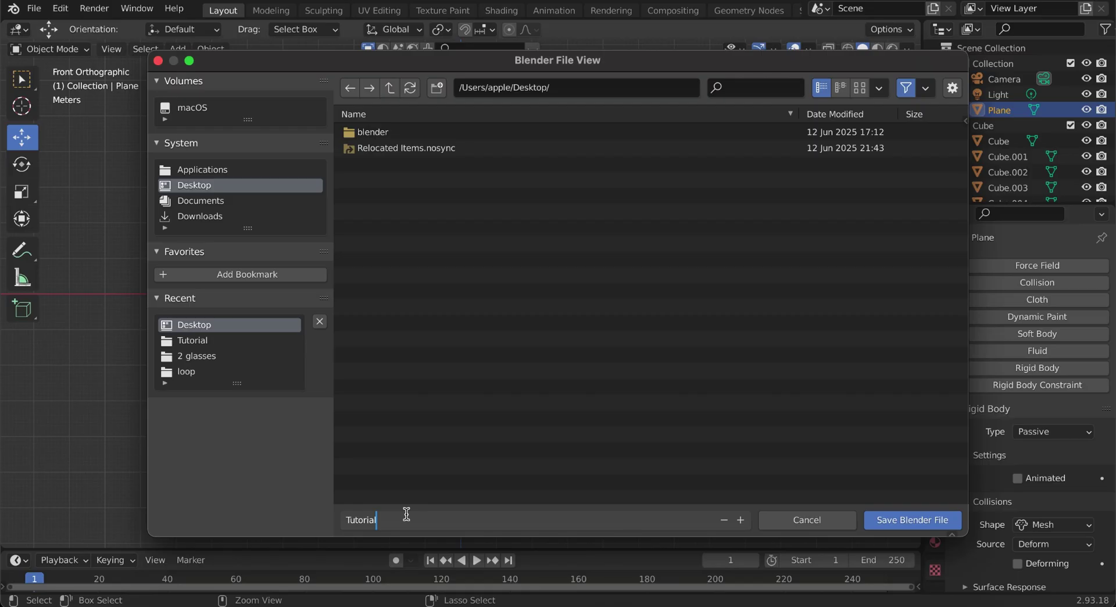
type("torial")
key("Return")
left_click(914, 521)
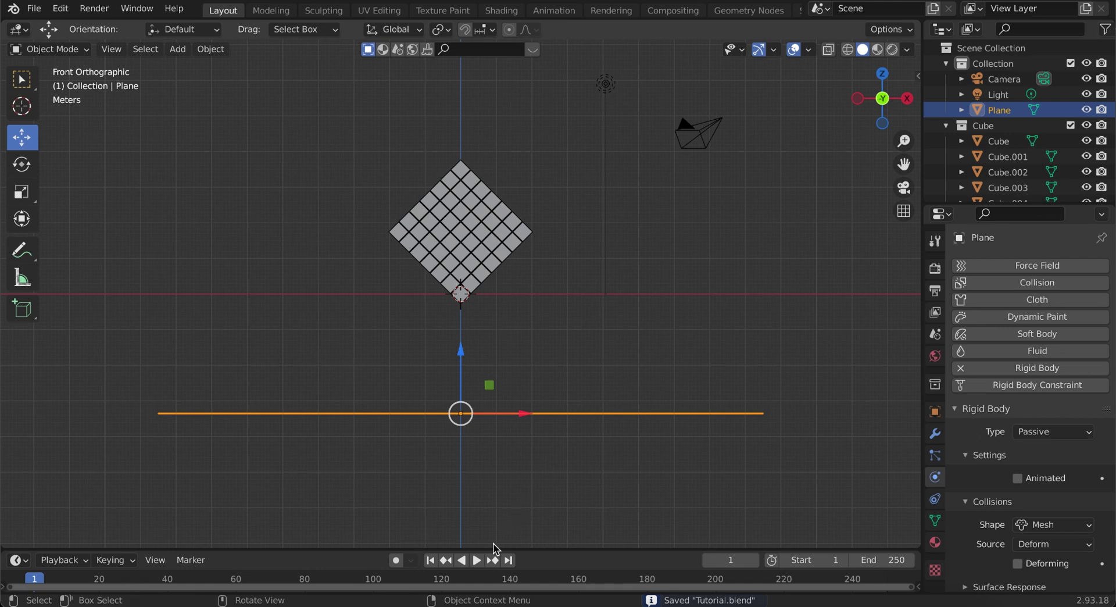
Play the simulation and examine from an angled view how the cubes fall and spread on the plane.
left_click(477, 560)
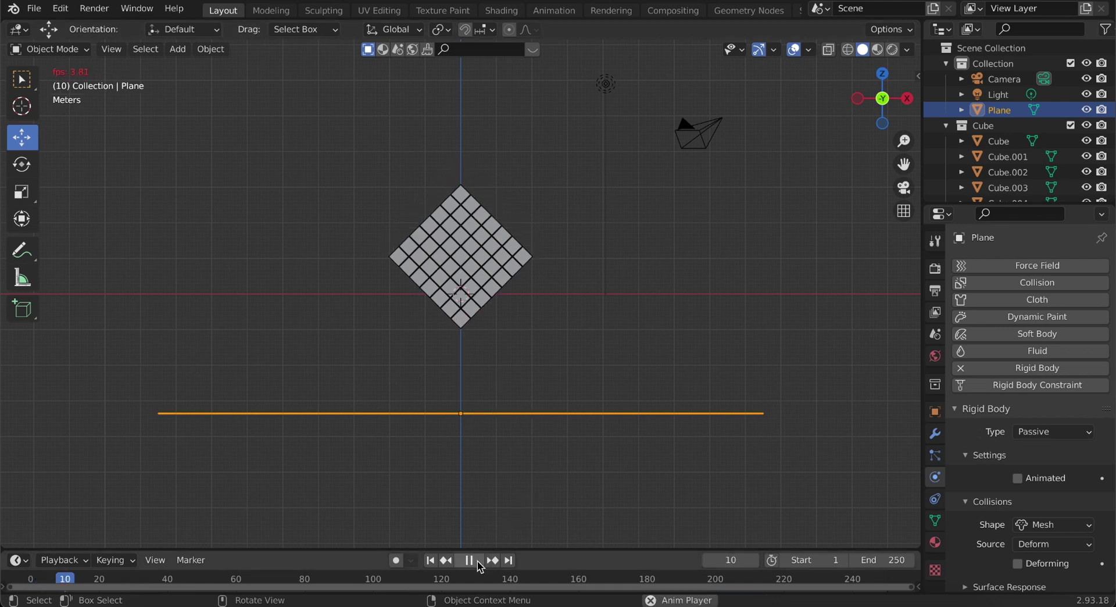
middle_click_drag(592, 379, 593, 381)
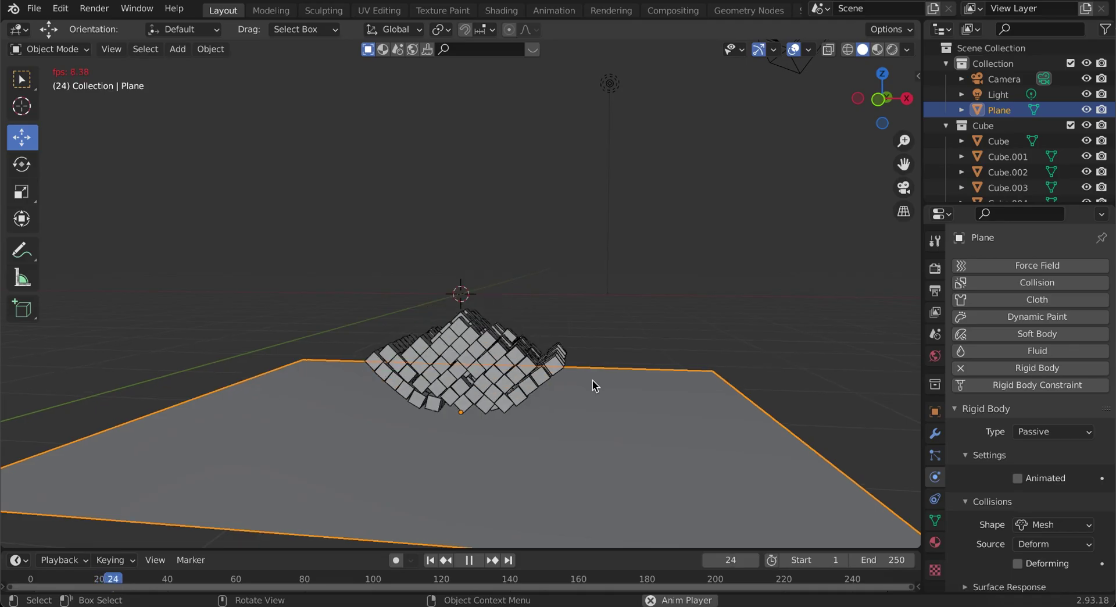
left_click(470, 559)
mouse_move(529, 444)
middle_mouse_down()
mouse_move(511, 465)
mouse_move(529, 445)
middle_mouse_up()
Enlarge the floor plane at frame 0 and replay the simulation up to frame 43.
left_click(30, 579)
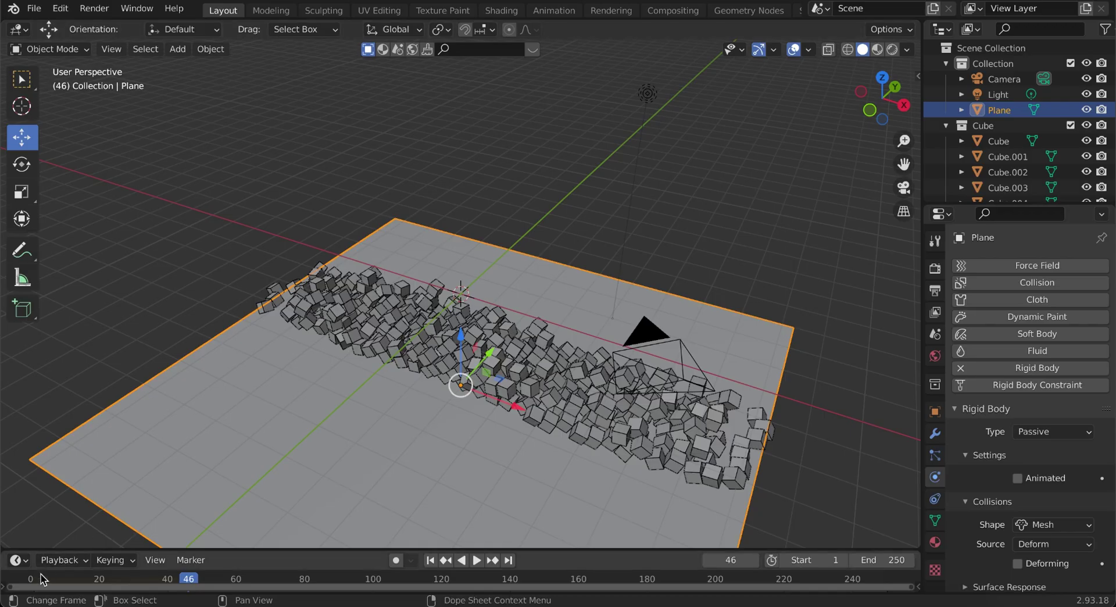
key("s")
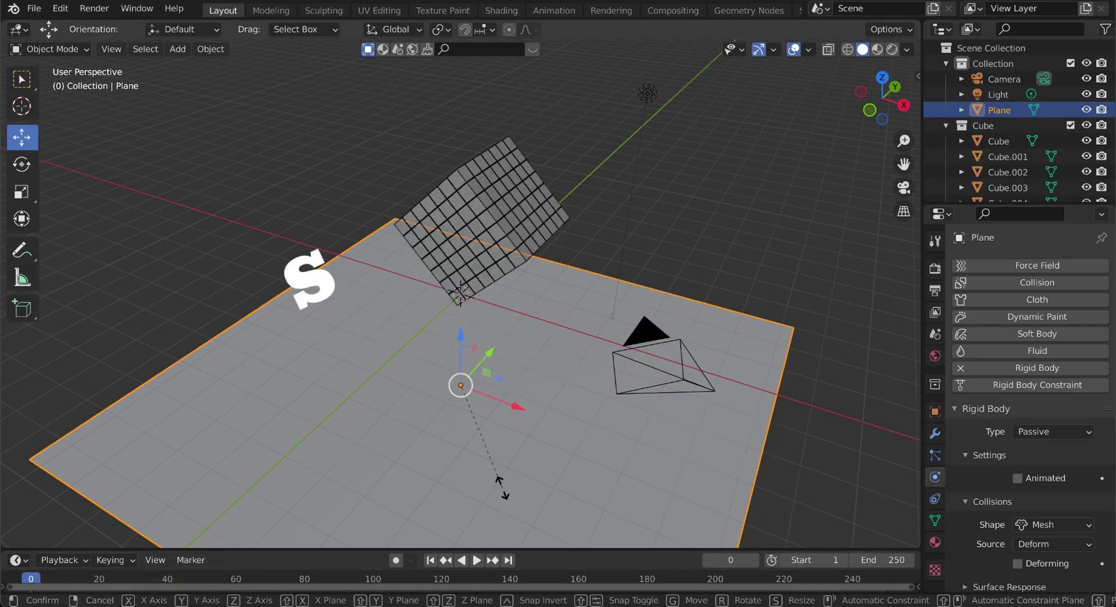
left_click(612, 525)
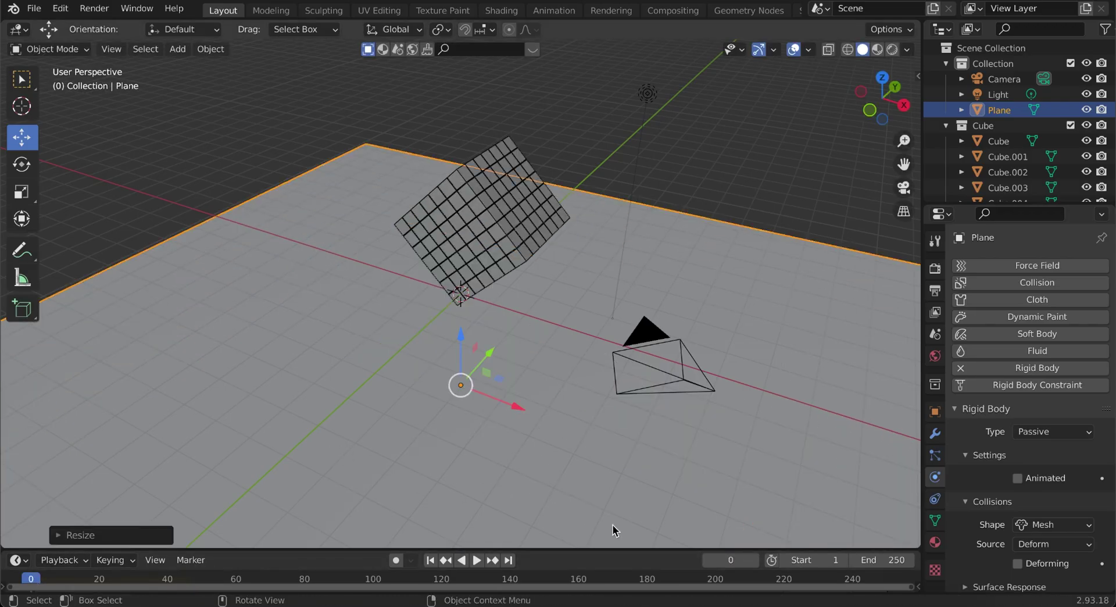
left_click(476, 560)
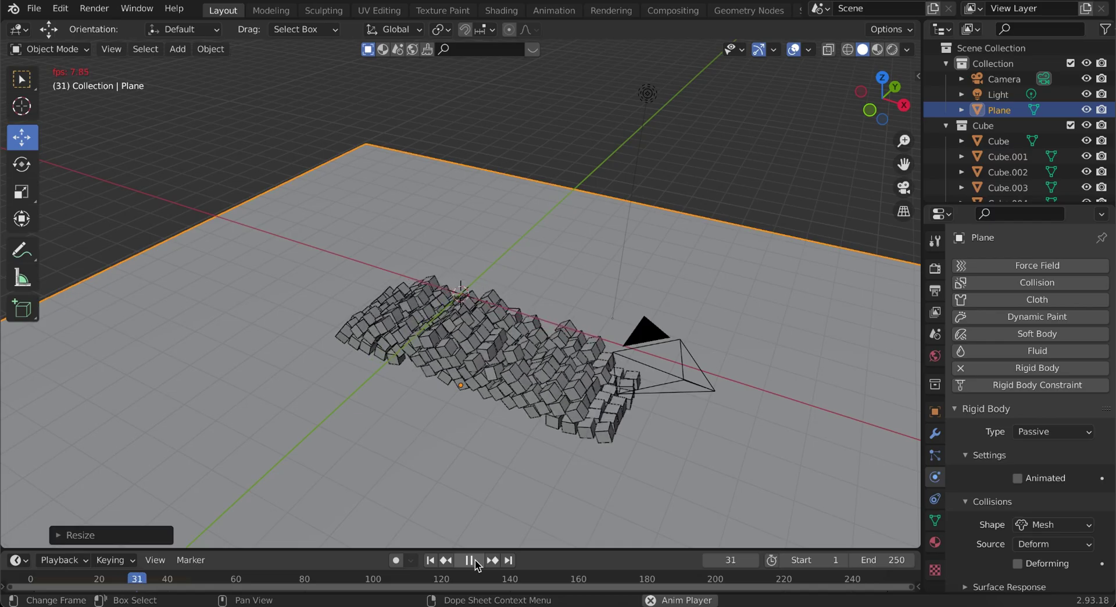
left_click(476, 564)
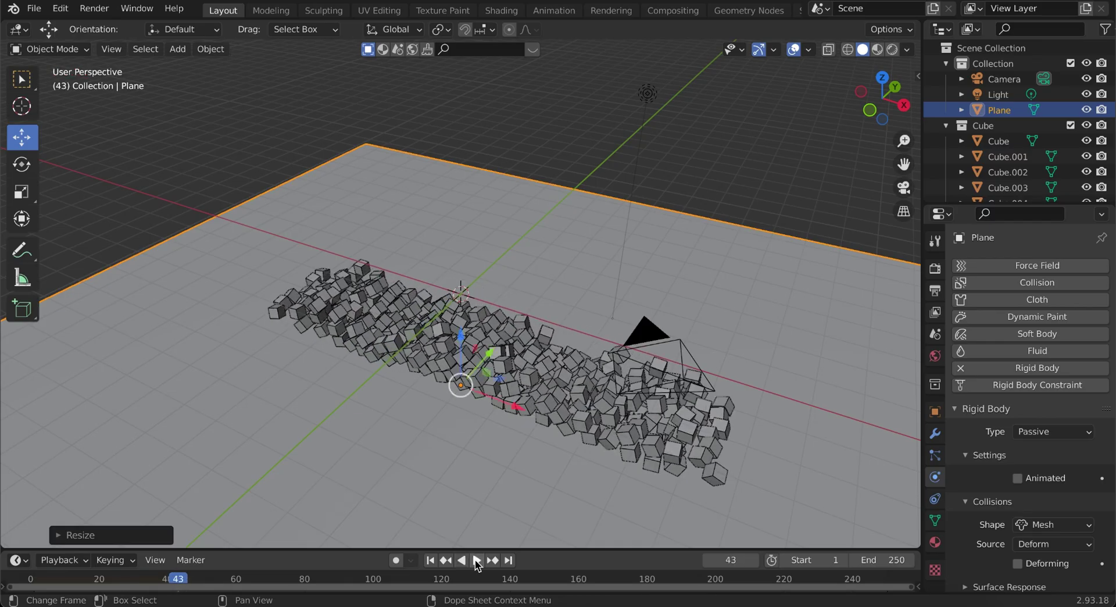
Set the base color of the cubes' shared material to dark red with hue 0.002, saturation 1.000 and value 0.307.
left_click(530, 381)
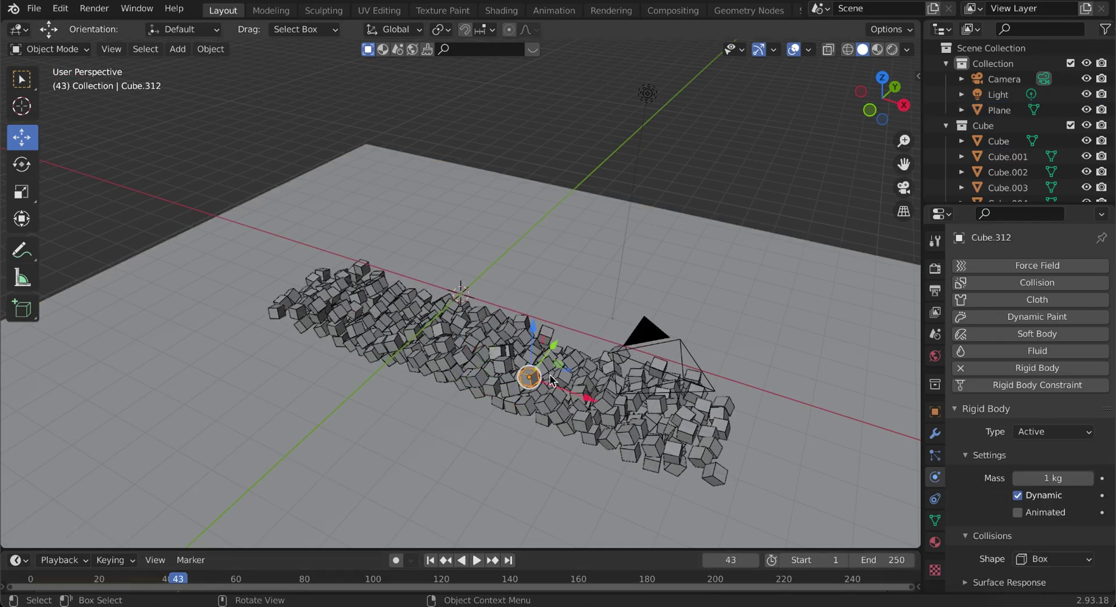
left_click(935, 543)
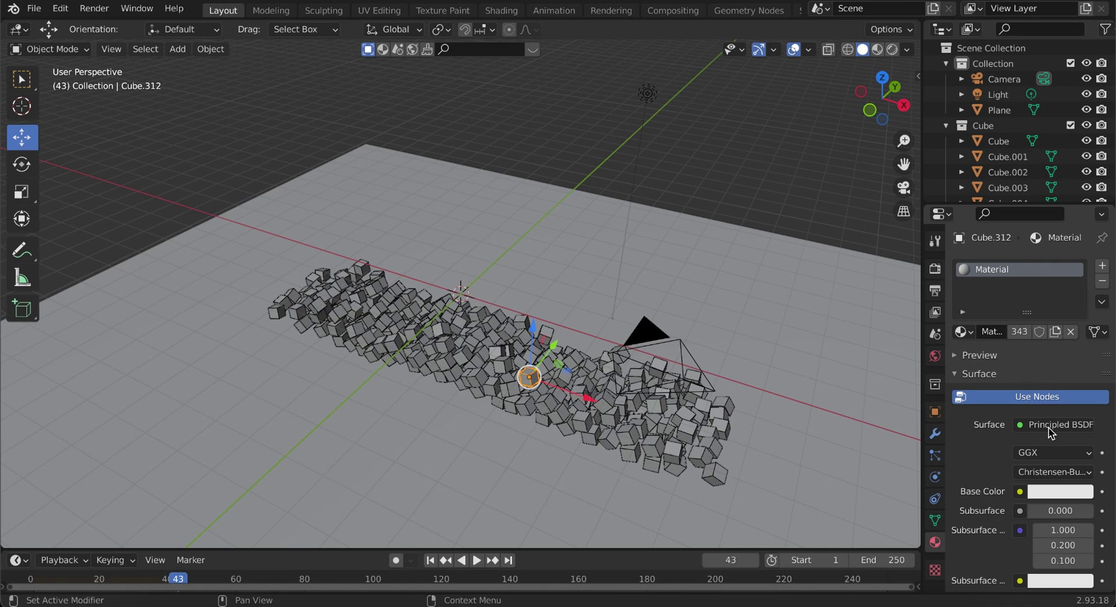
left_click(1049, 491)
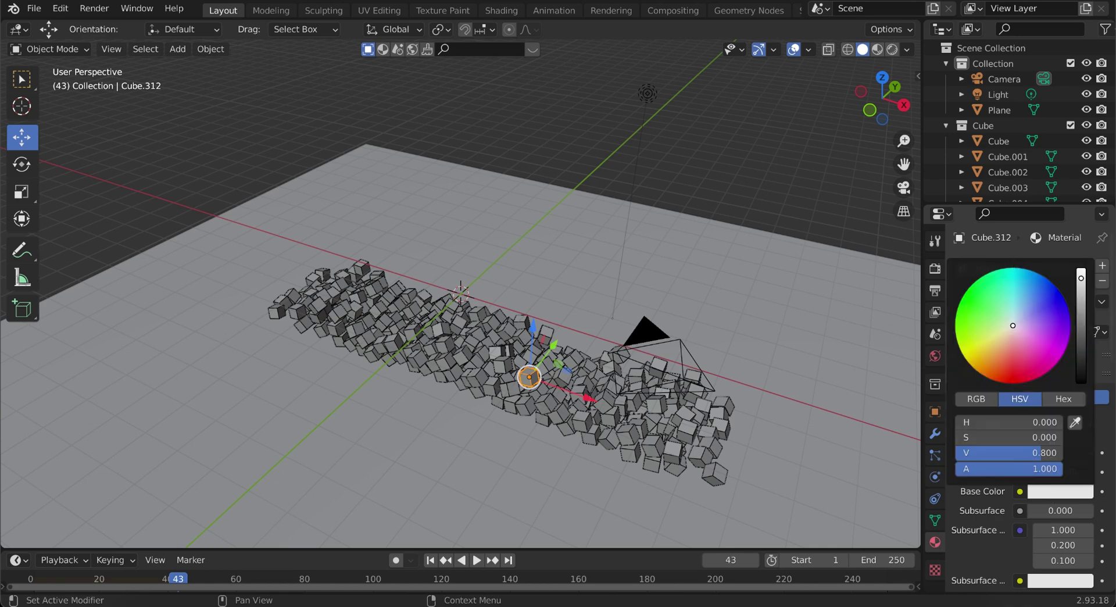
left_click(1008, 385)
left_click(1082, 320)
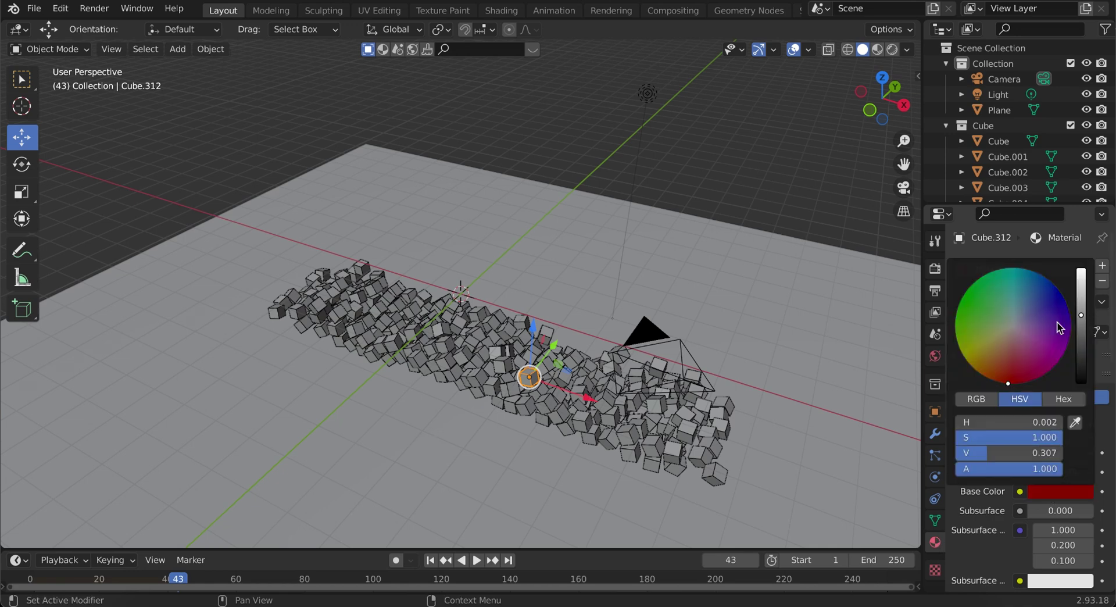
Select the light and show the camera view with Rendered shading in the Animation workspace.
left_click(647, 94)
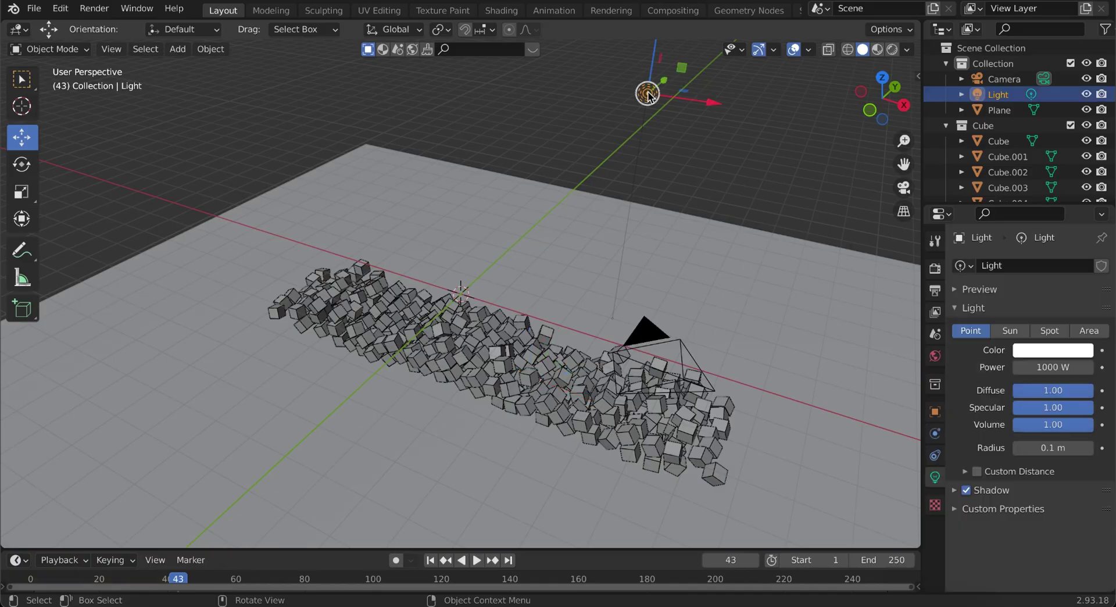
left_click(554, 9)
key("z")
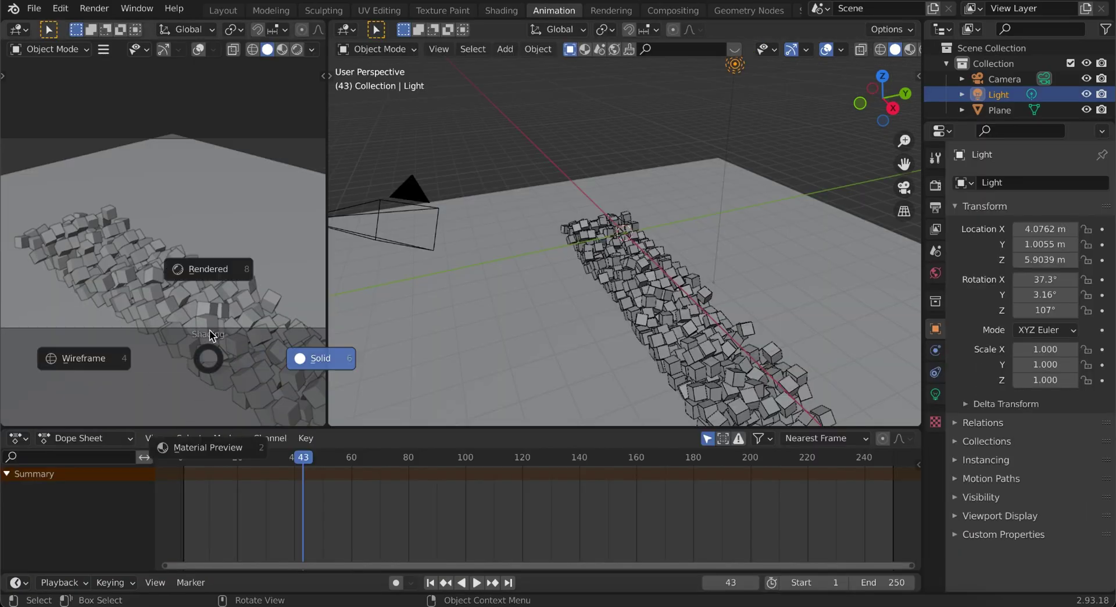
left_click(226, 272)
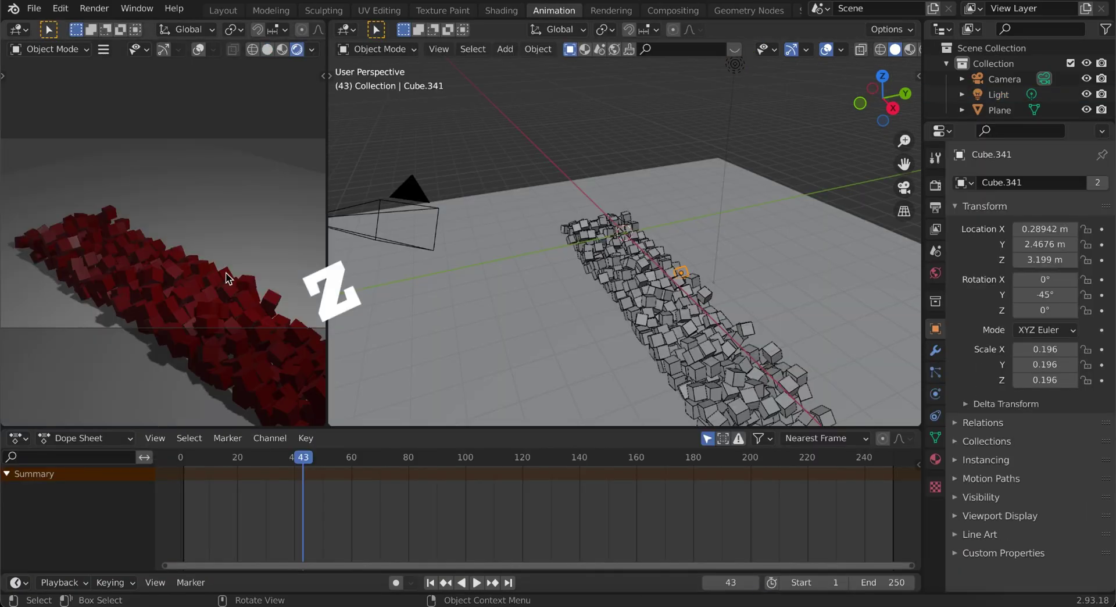
Restore the light's selection and raise its power to 3517.4 W.
key("ctrl+z")
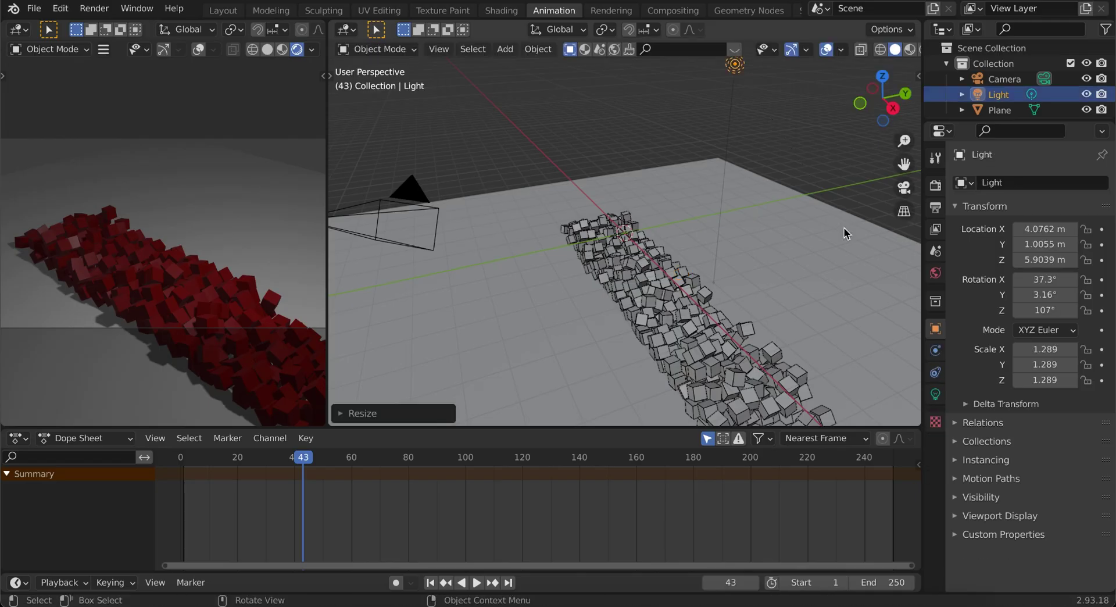
left_click(936, 394)
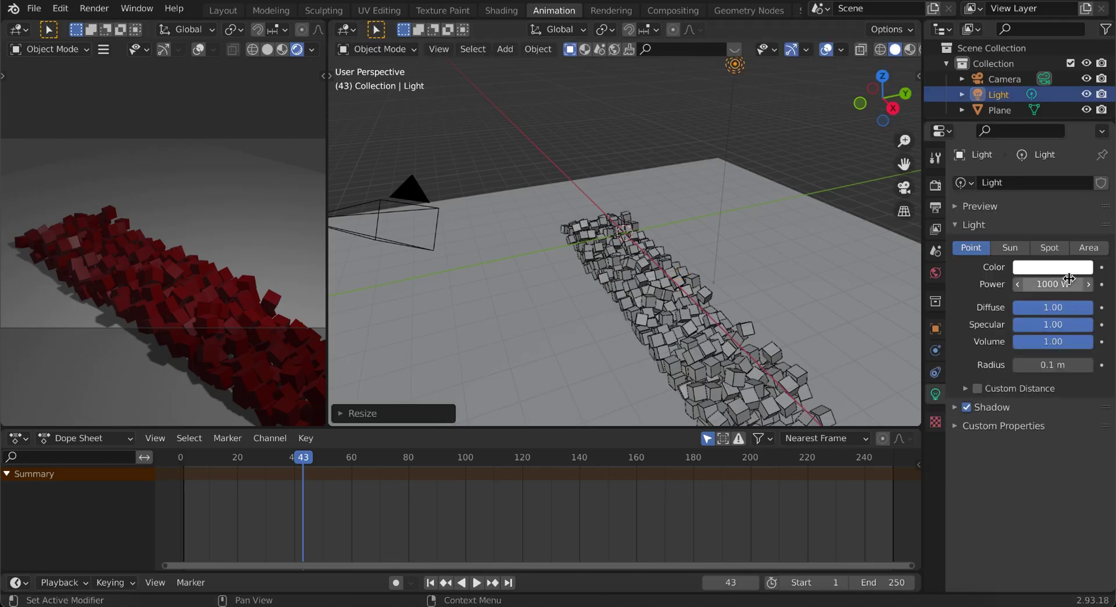
left_click_drag(1048, 281, 1093, 281)
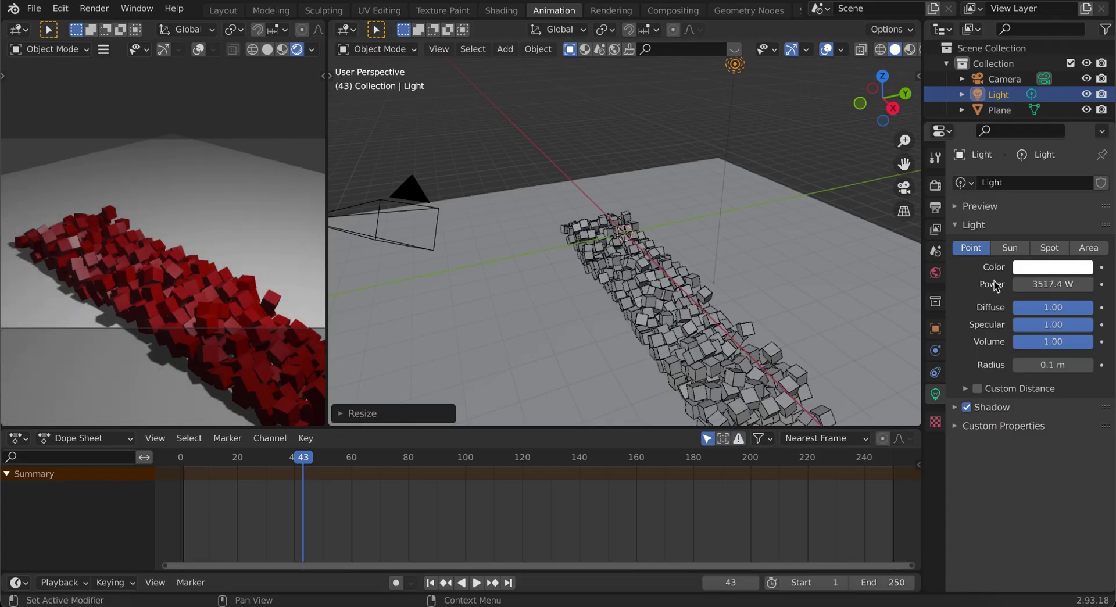
Select all the objects in the Cube collection, with the first cube active.
scroll(1007, 105, "down", 3)
left_click(1000, 95)
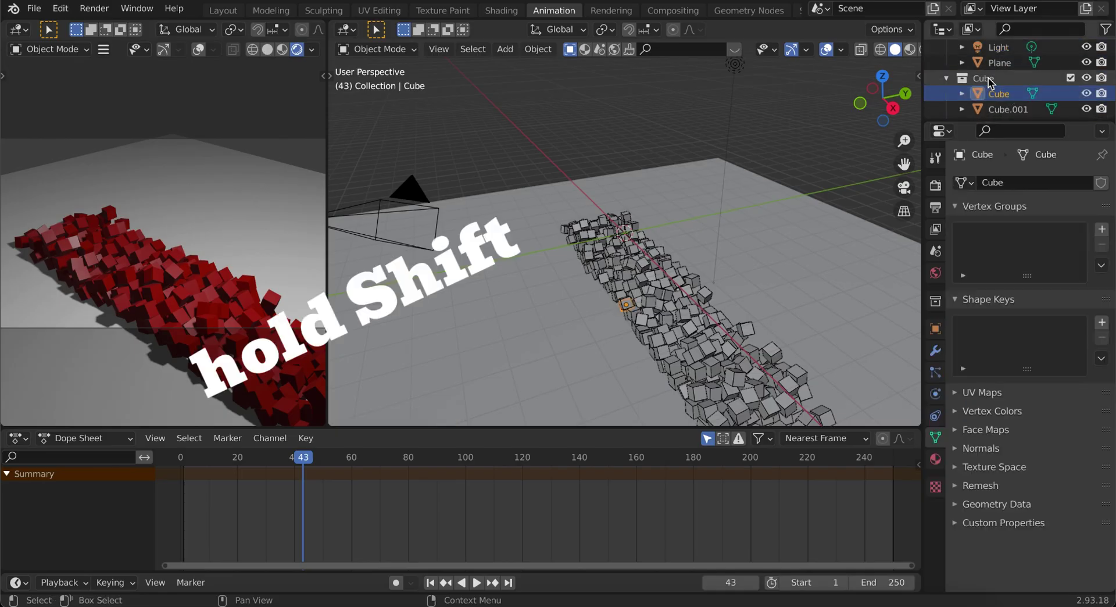
right_click(990, 82)
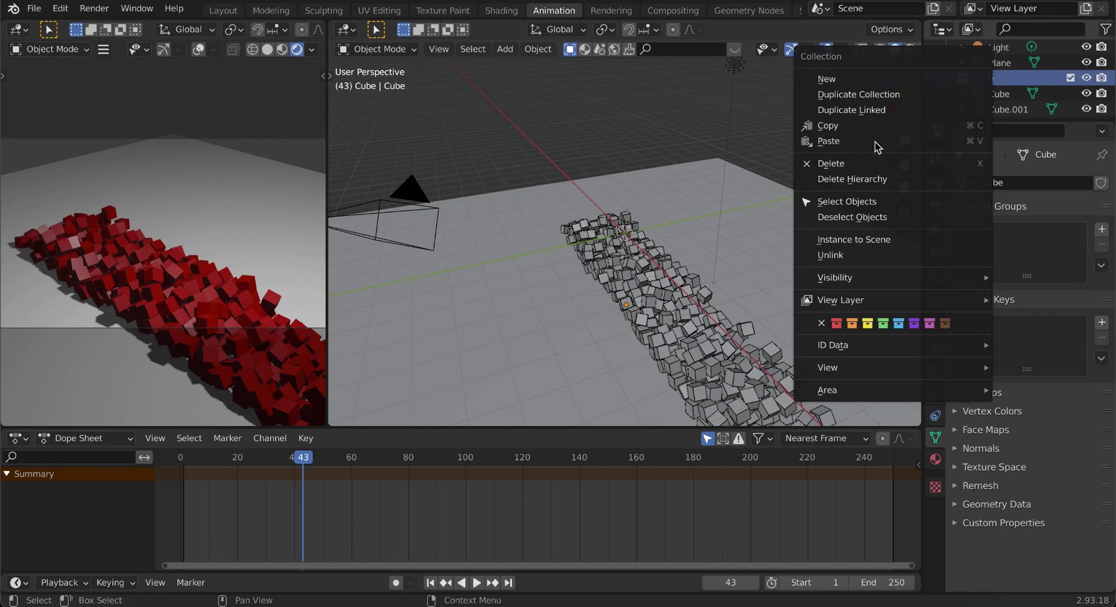
left_click(853, 201)
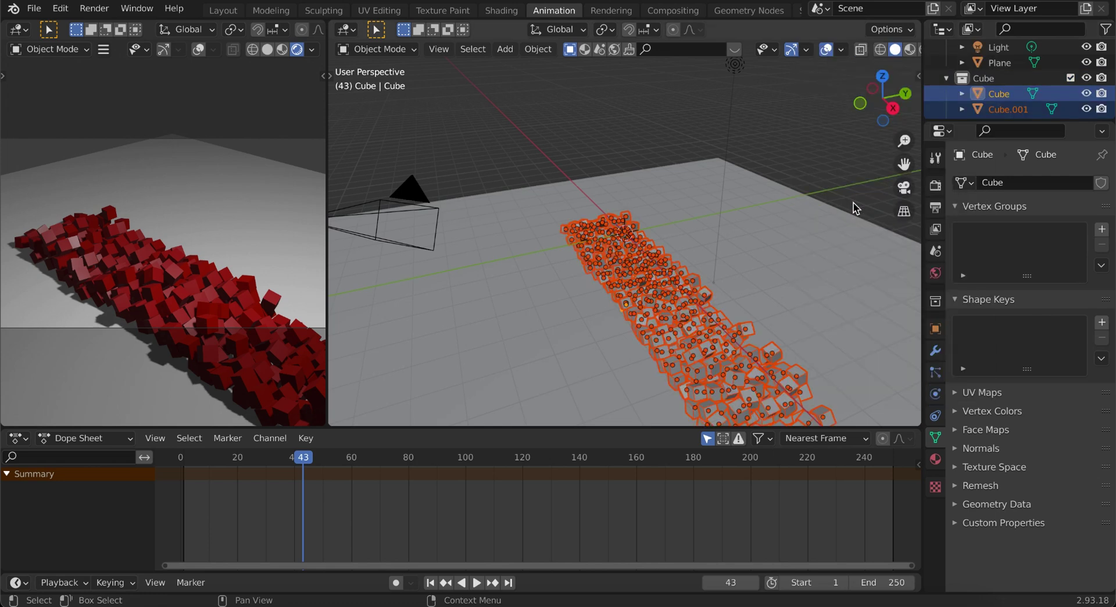
Bake the selected cubes' rigid body simulation to keyframes from frame 1 to frame 70.
left_click(537, 50)
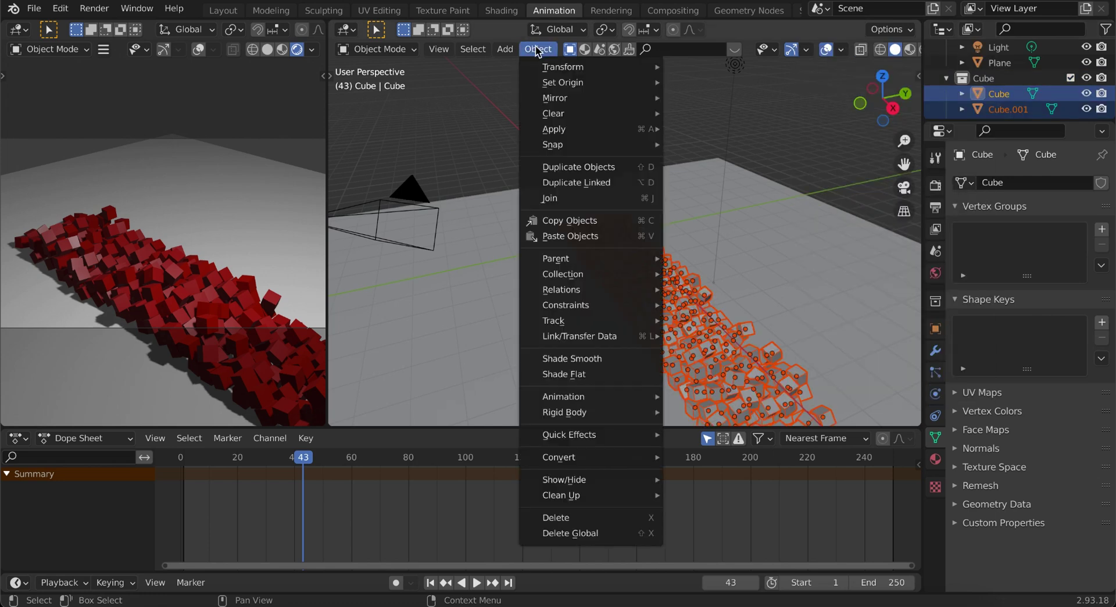
mouse_move(586, 410)
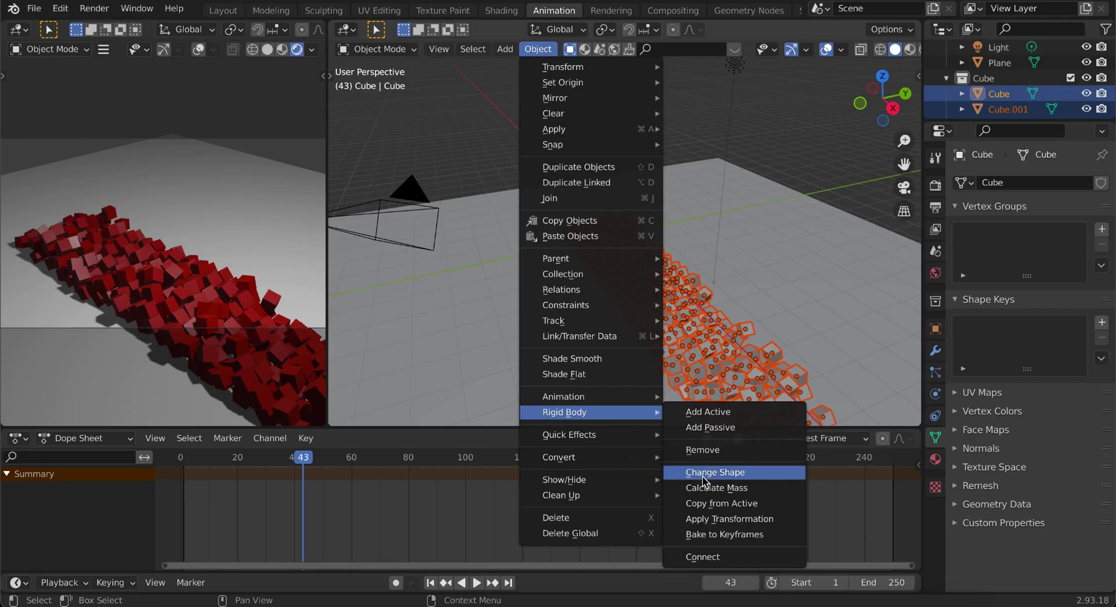
left_click(752, 534)
left_click(800, 554)
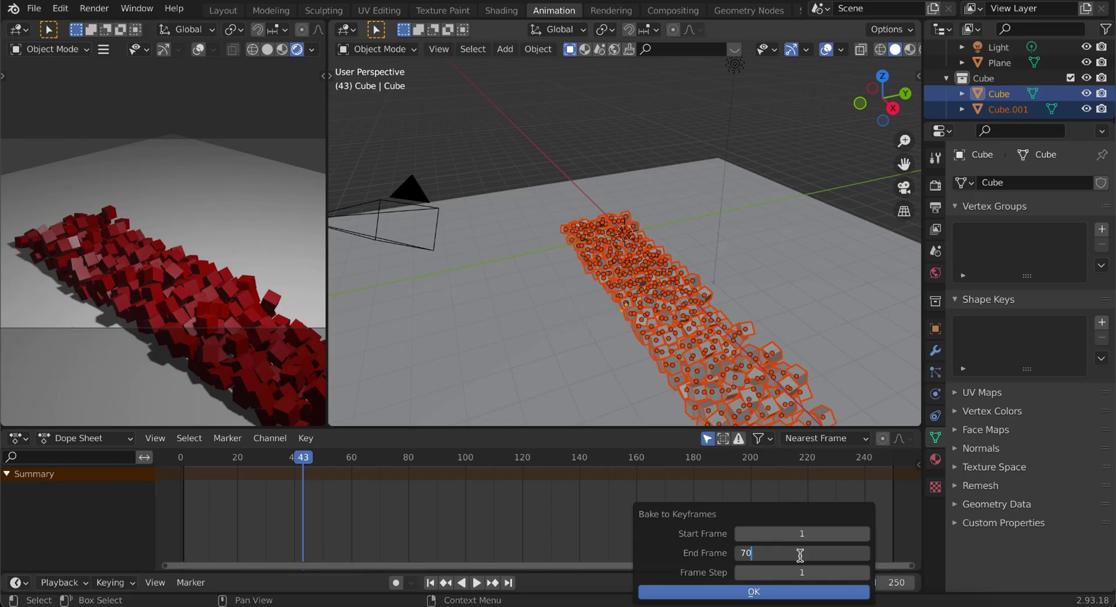
key("Return")
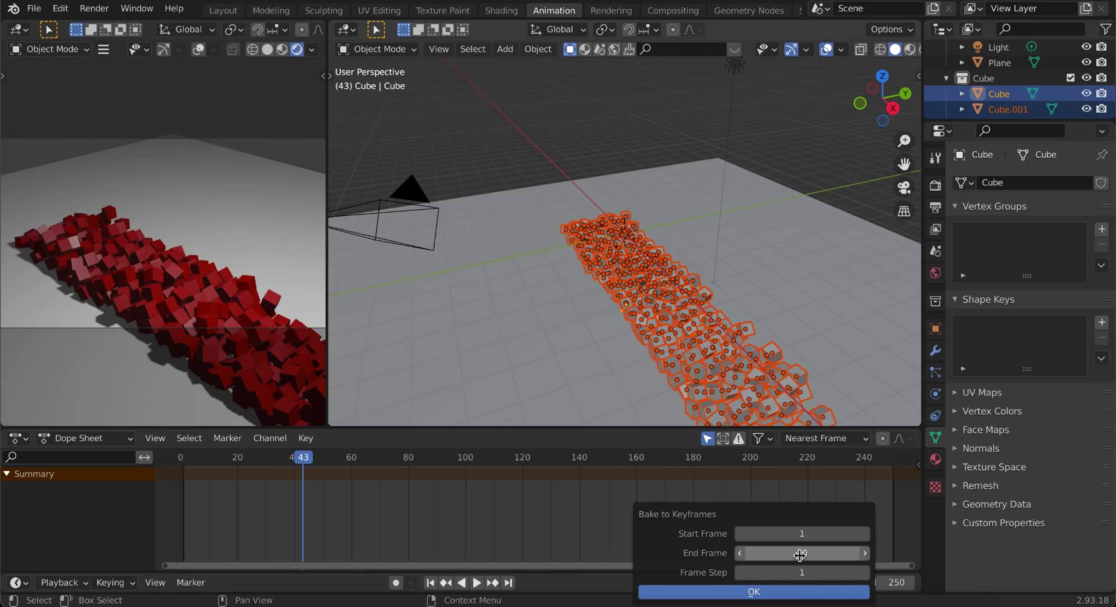
left_click(760, 592)
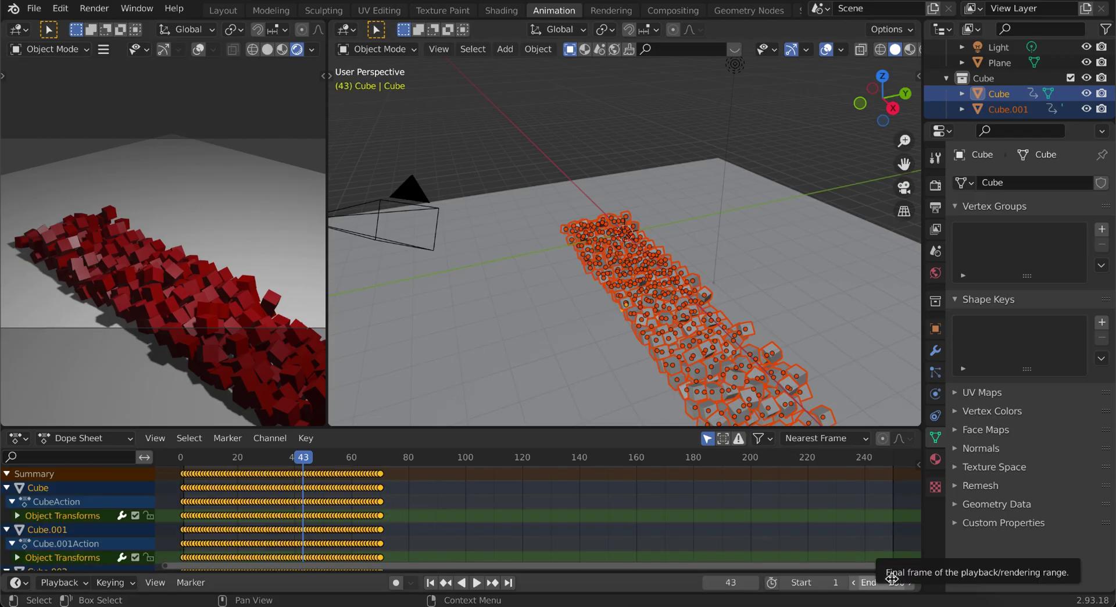
Set the scene's final playback and rendering frame to 70.
left_click(885, 580)
type("70")
key("Return")
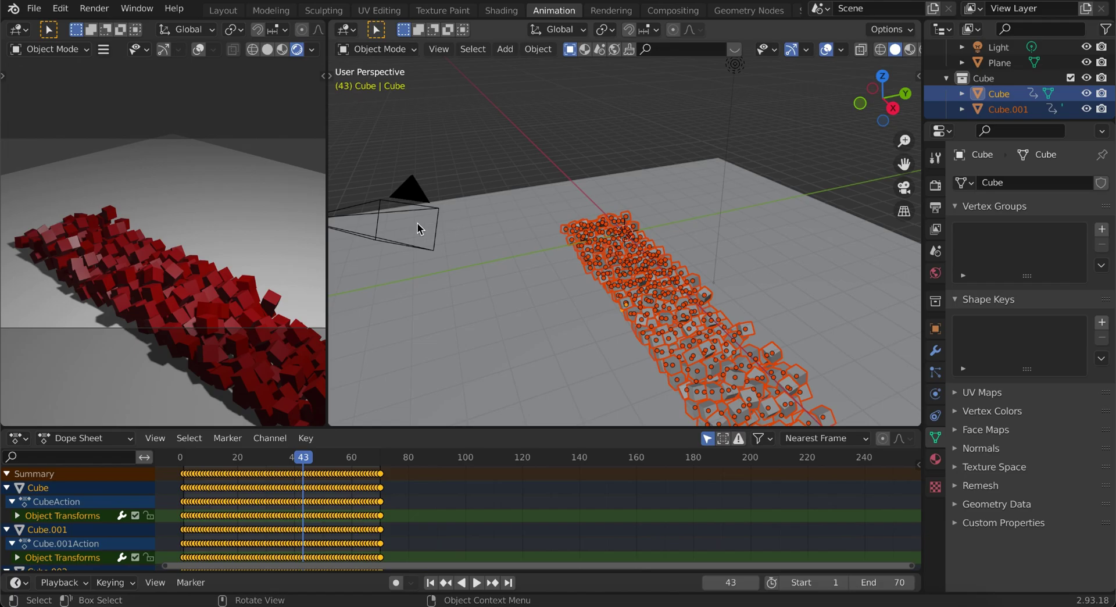
With the camera locked to the view, reframe it to face the long side of the cube pile straight on.
left_click(417, 221)
left_click(416, 198)
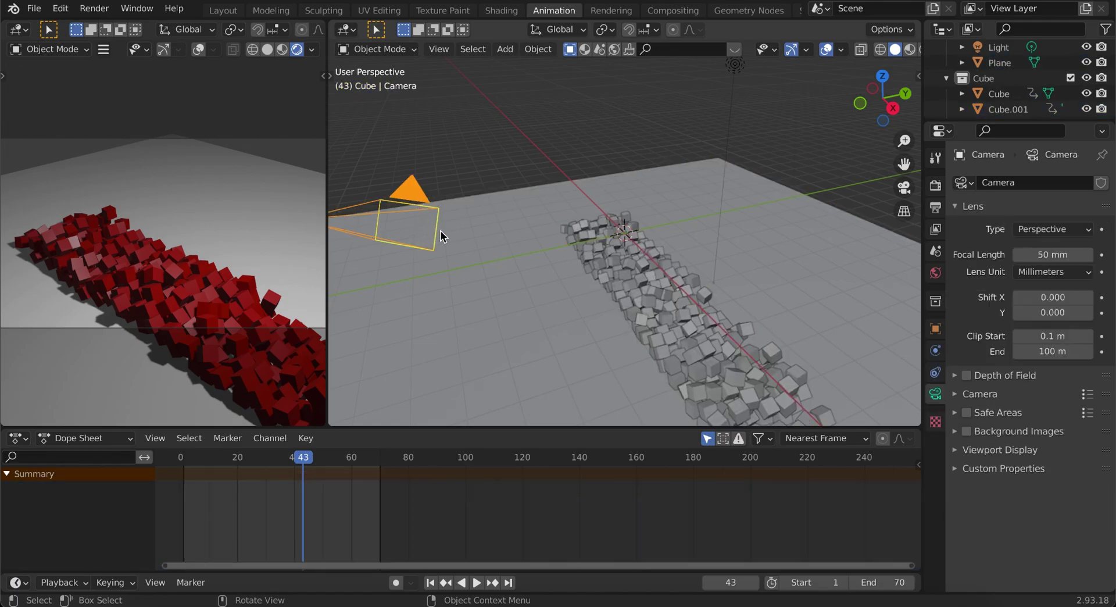
key("KP_0")
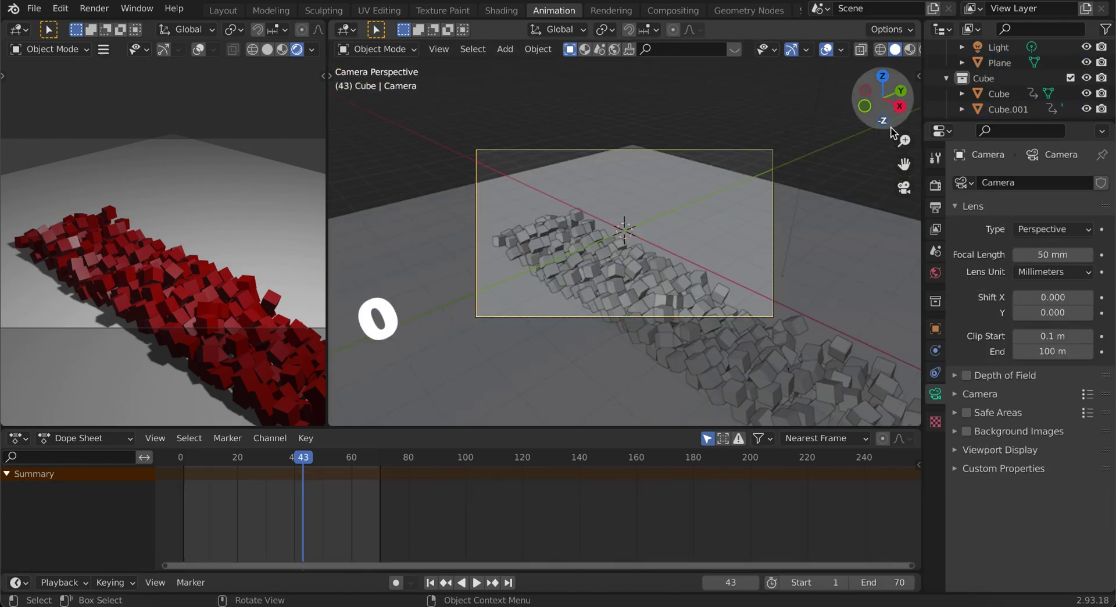
key("n")
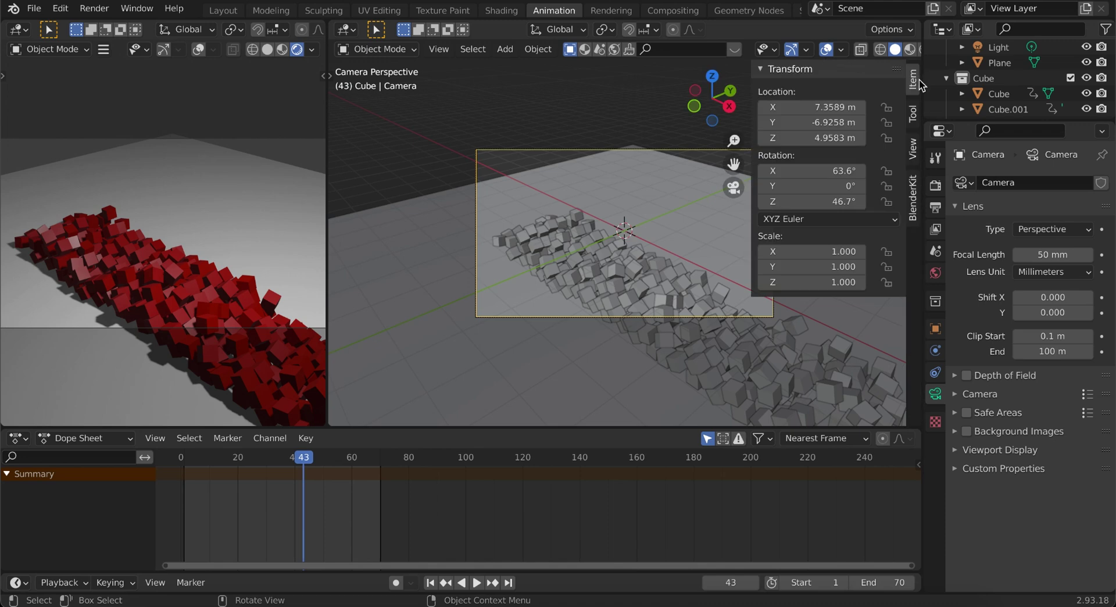
left_click(912, 154)
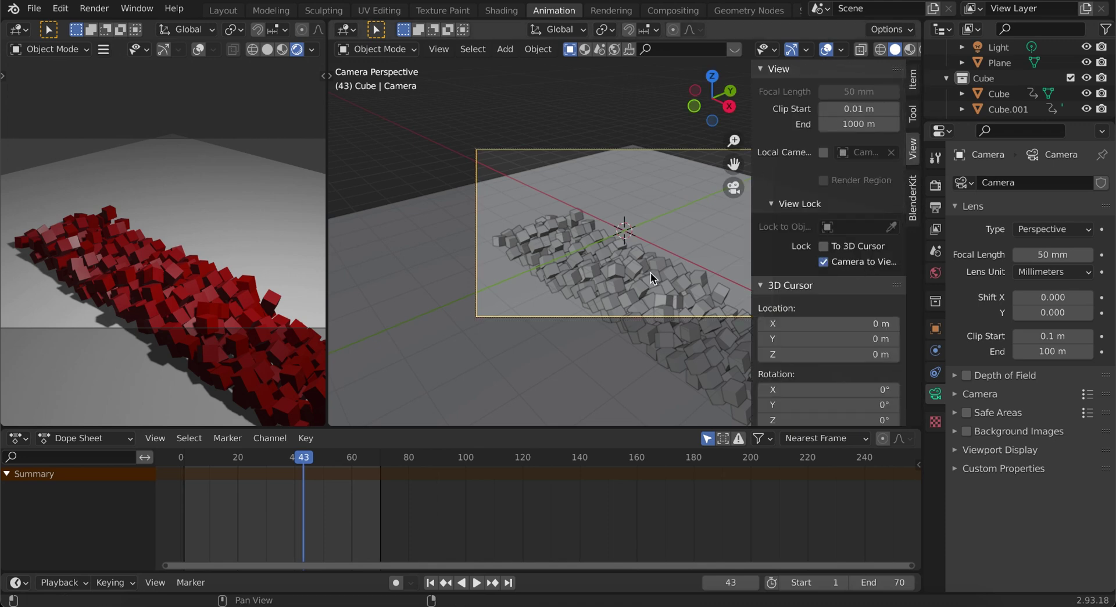
middle_click_drag(612, 267, 613, 266)
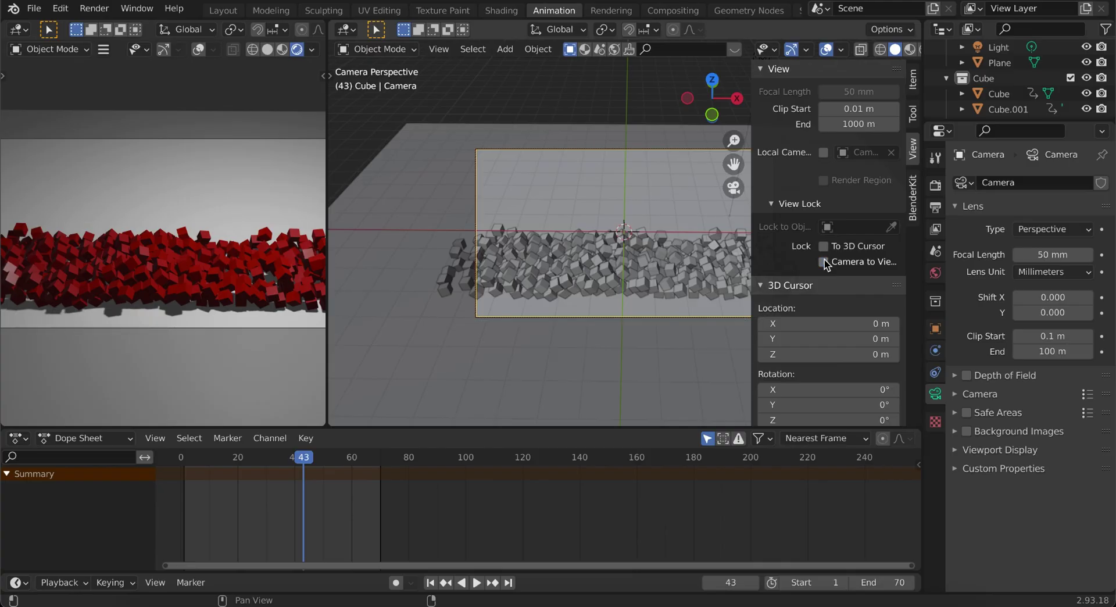
left_click(762, 69)
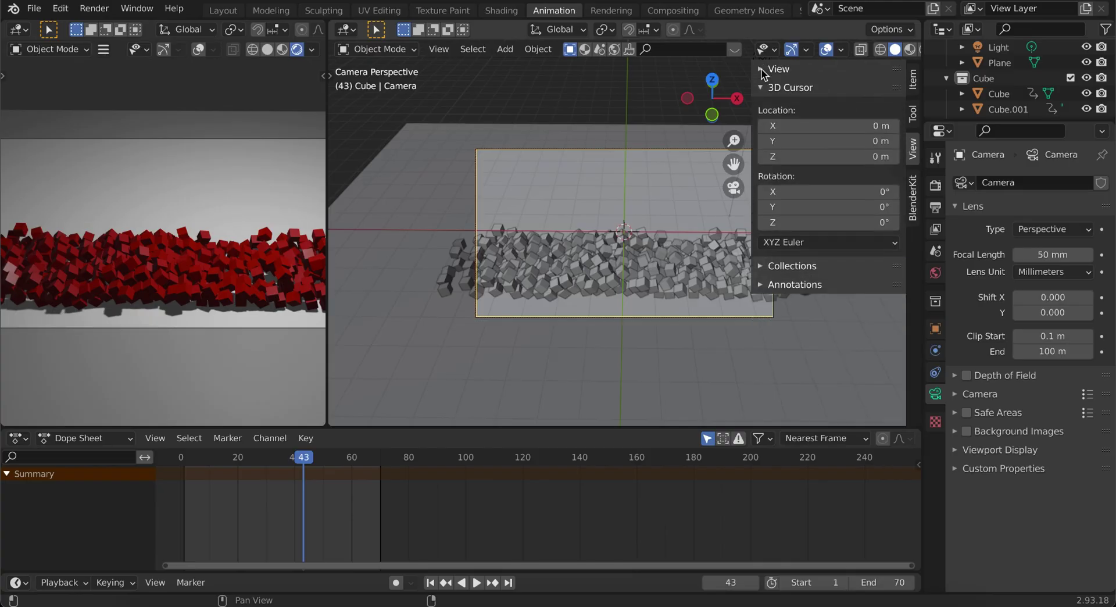
left_click(762, 87)
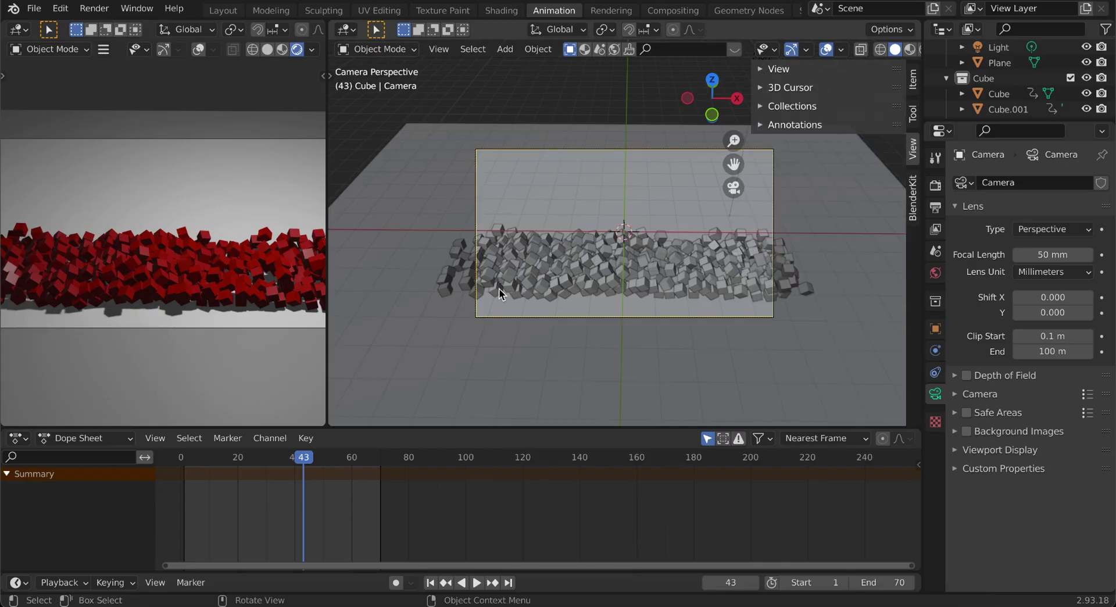
Set the render output path to the Desktop folder with the file name tutorial.
left_click(935, 208)
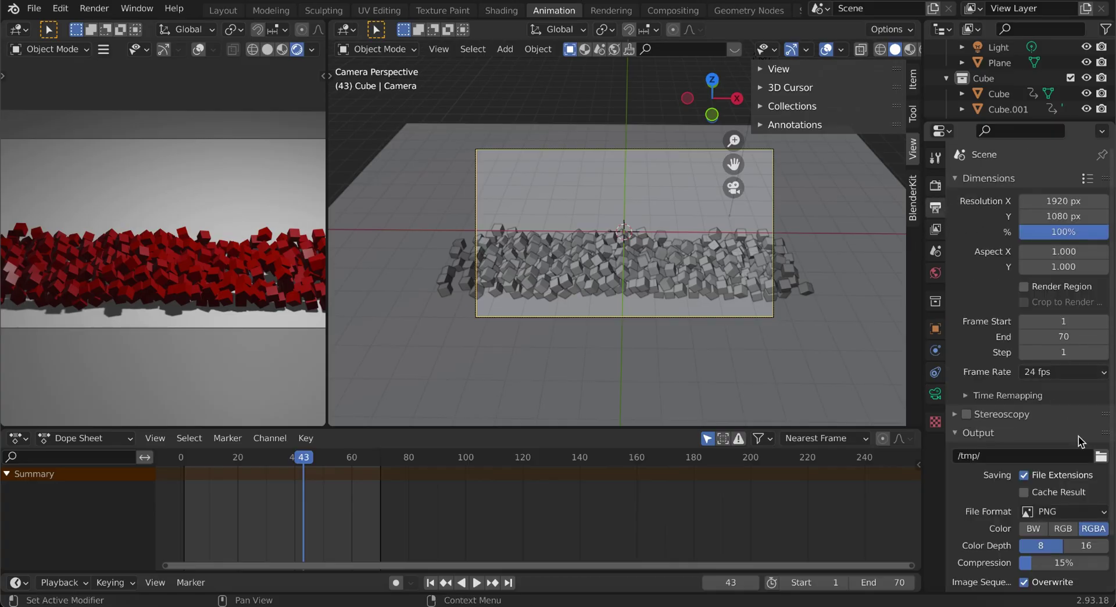
left_click(1101, 456)
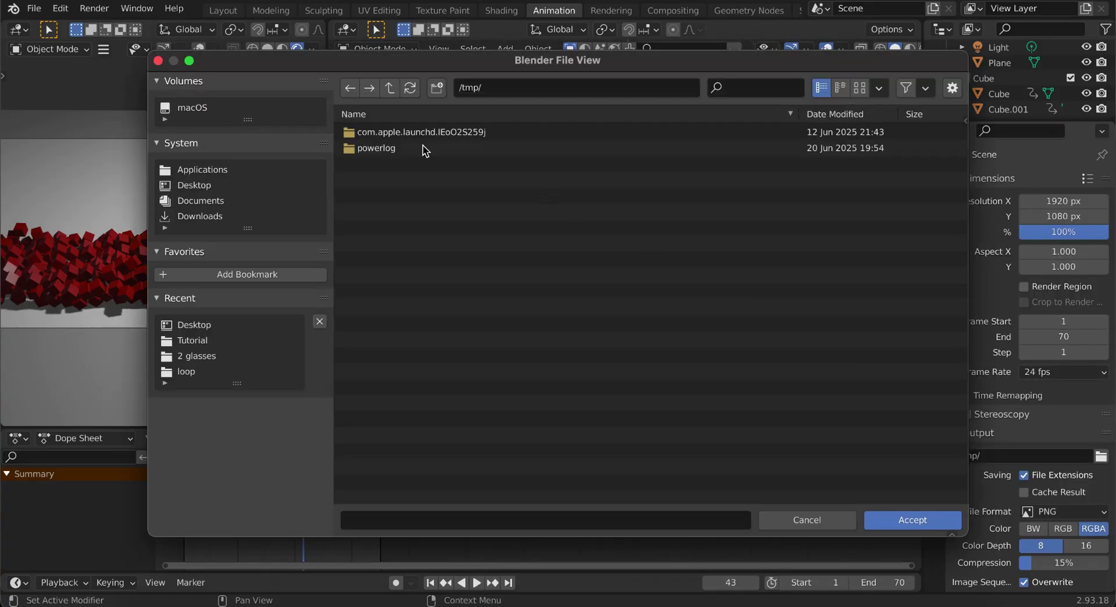
left_click(226, 186)
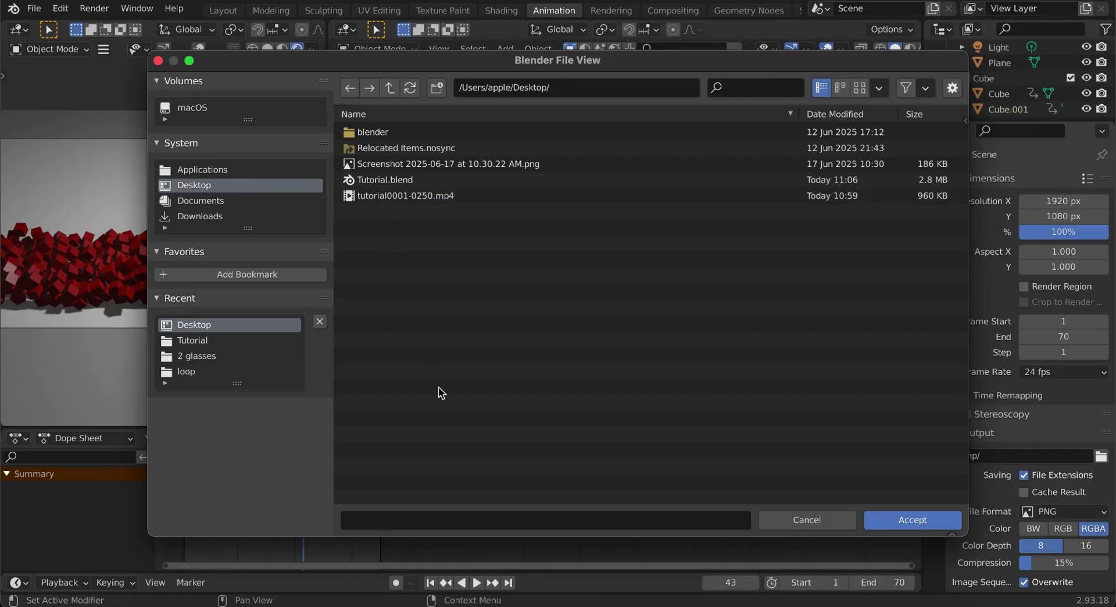
left_click(401, 522)
type("tutori")
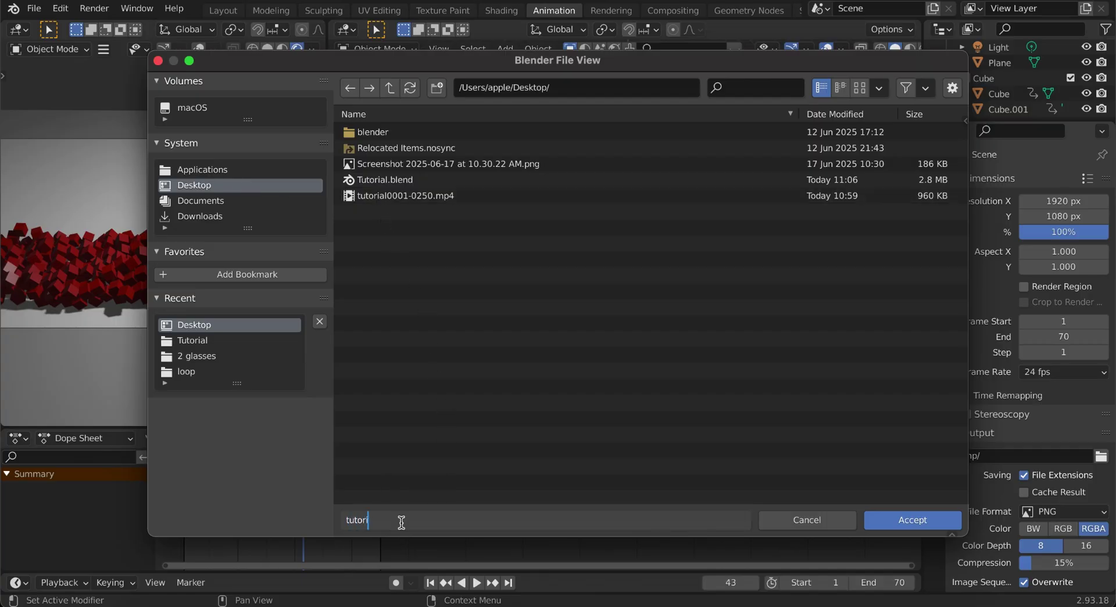
type("al")
key("Return")
left_click(892, 521)
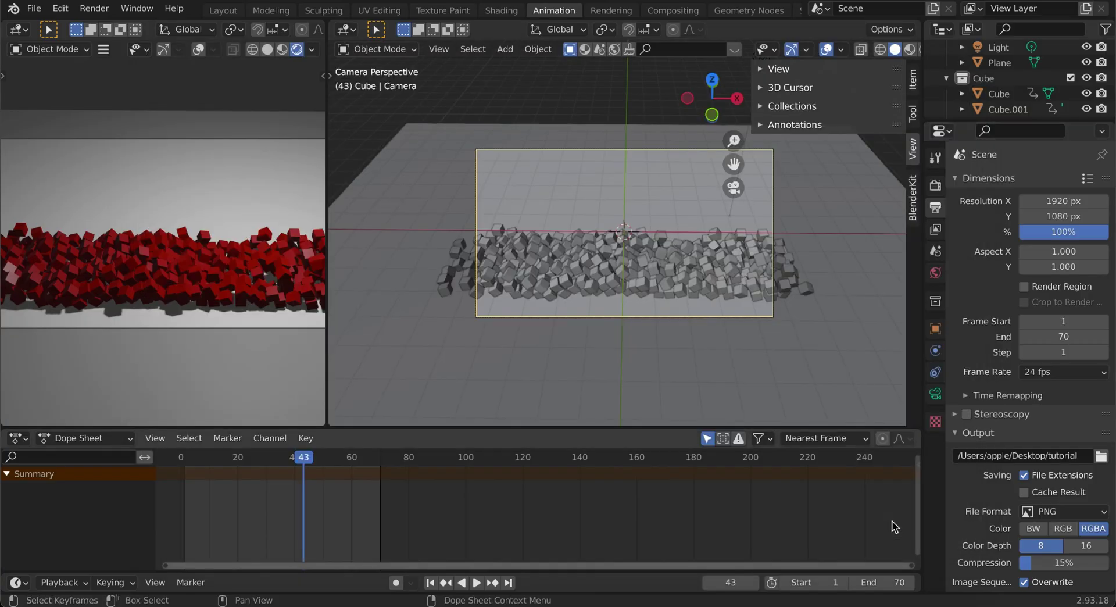
Set the output file format to FFmpeg Video with an MPEG-4 container.
left_click(1079, 509)
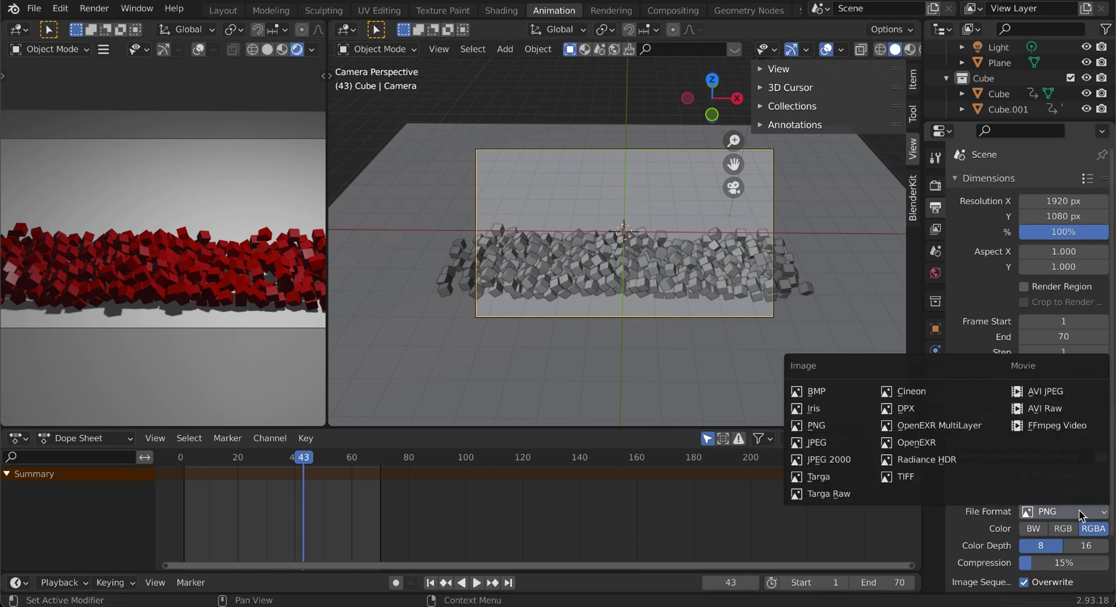
left_click(1063, 428)
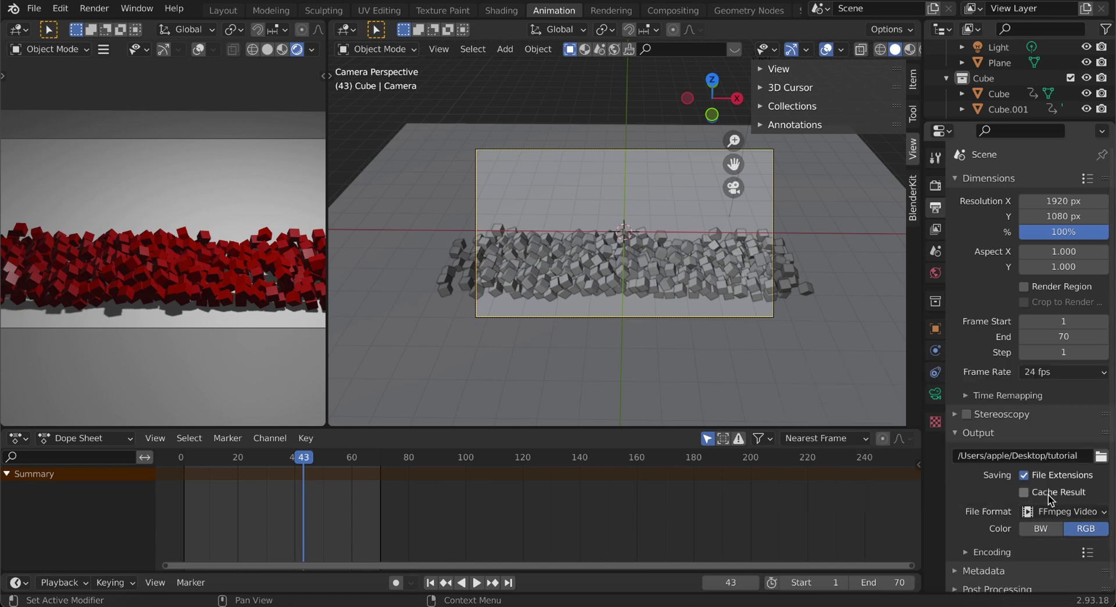
left_click(965, 552)
scroll(960, 551, "down", 3)
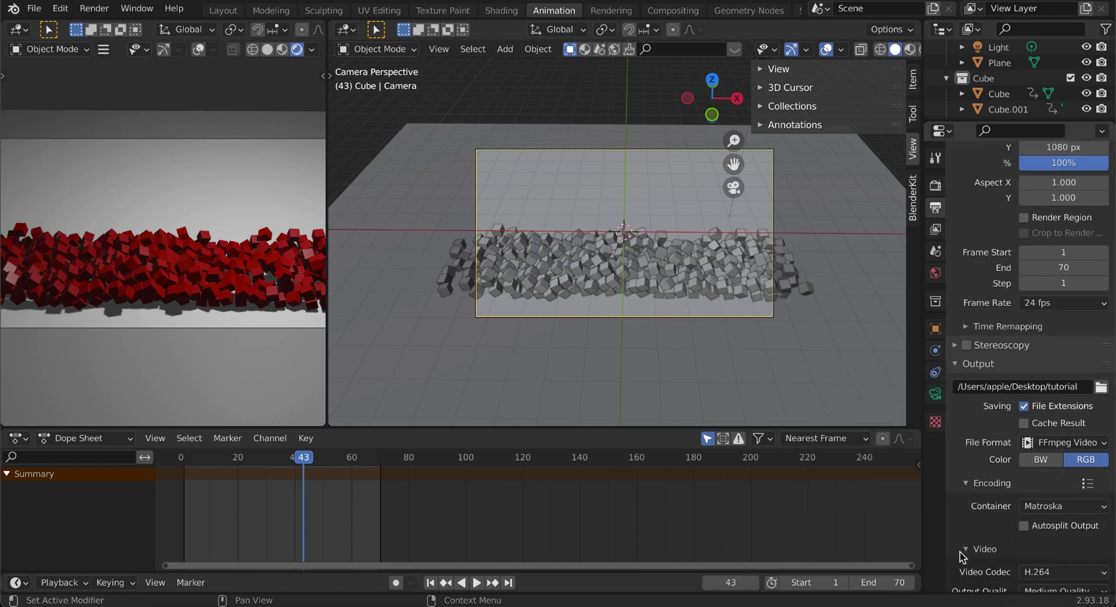
scroll(961, 551, "down", 1)
left_click(1046, 494)
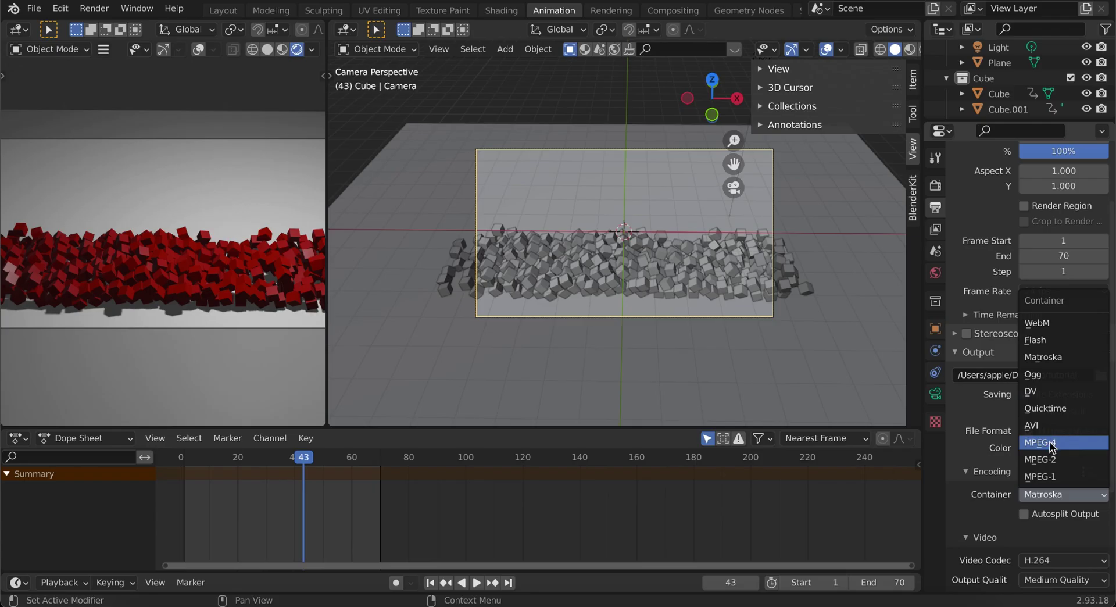
left_click(1049, 443)
Play the baked animation to check the collapse in the camera frame, and return to frame 4.
left_click(476, 583)
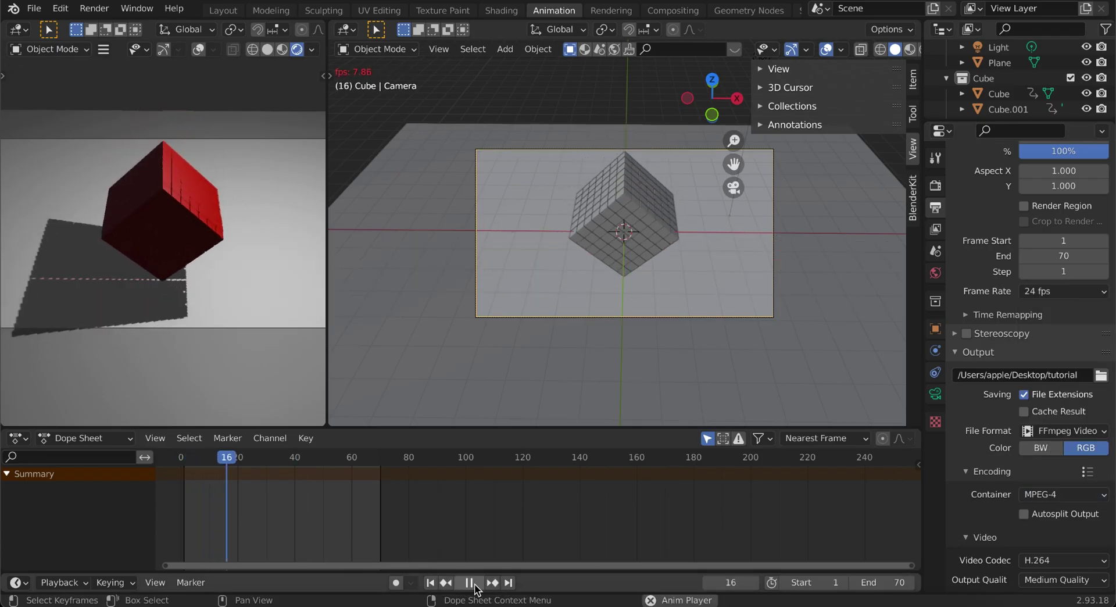
left_click(475, 585)
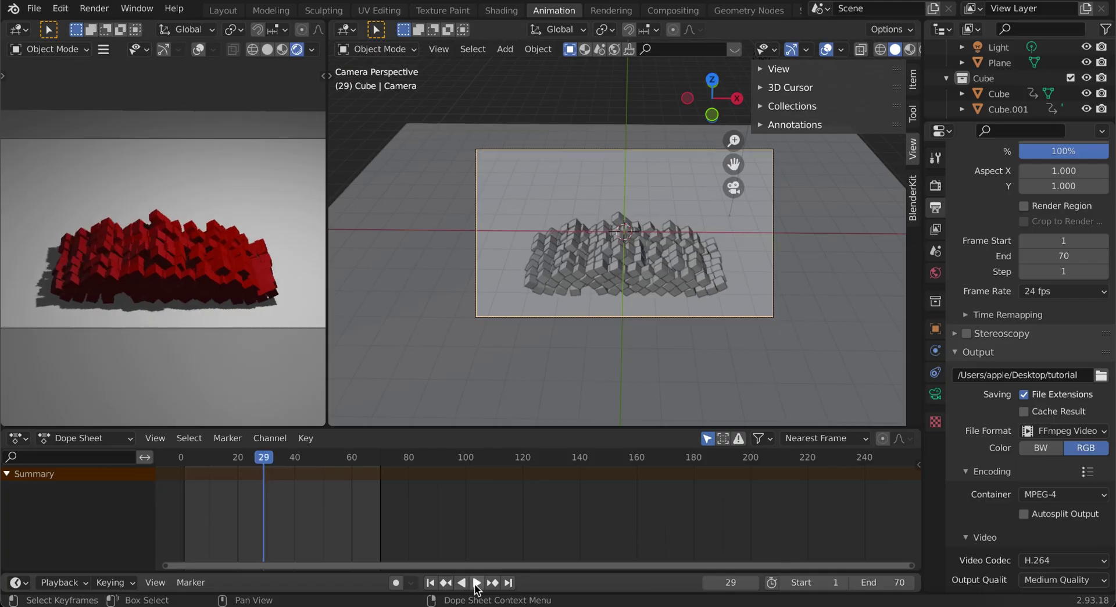
left_click(193, 458)
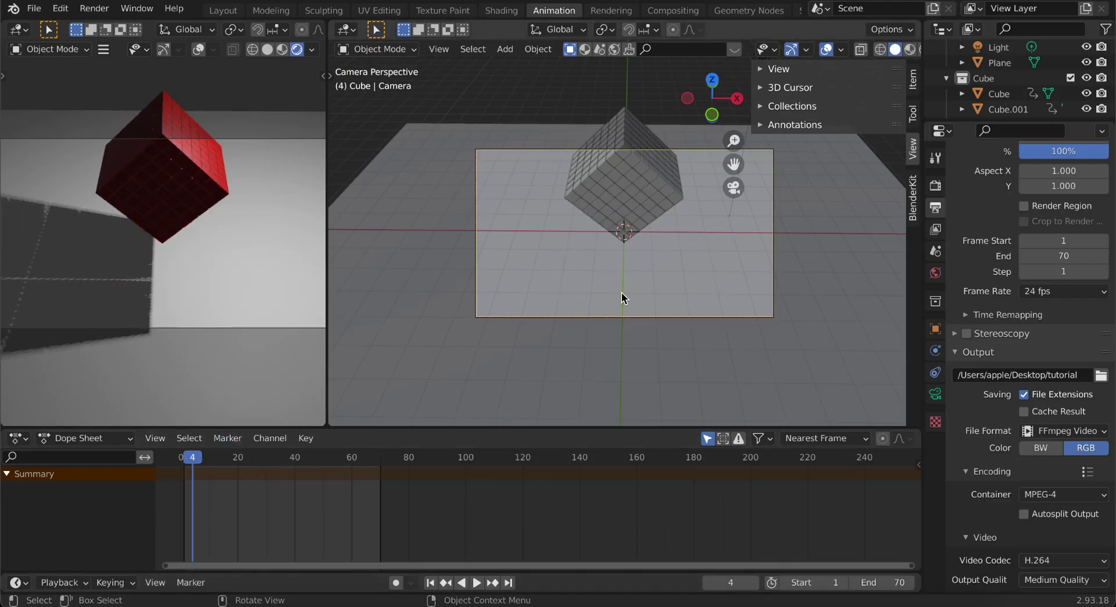
Duplicate the light above the cube block, leaving the copy in place.
scroll(625, 296, "down", 3)
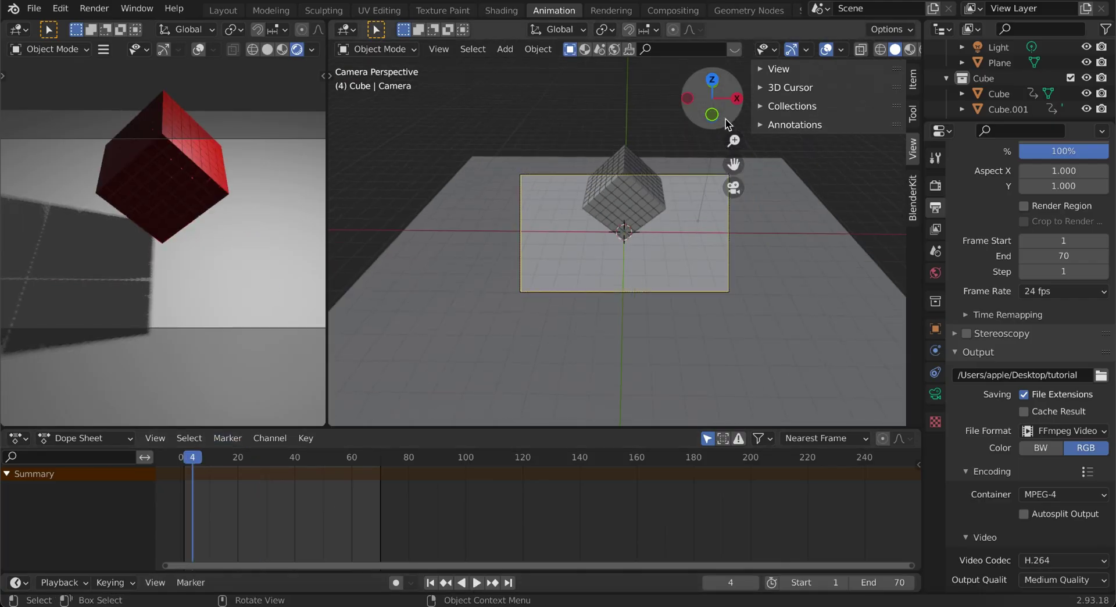
scroll(681, 229, "down", 2)
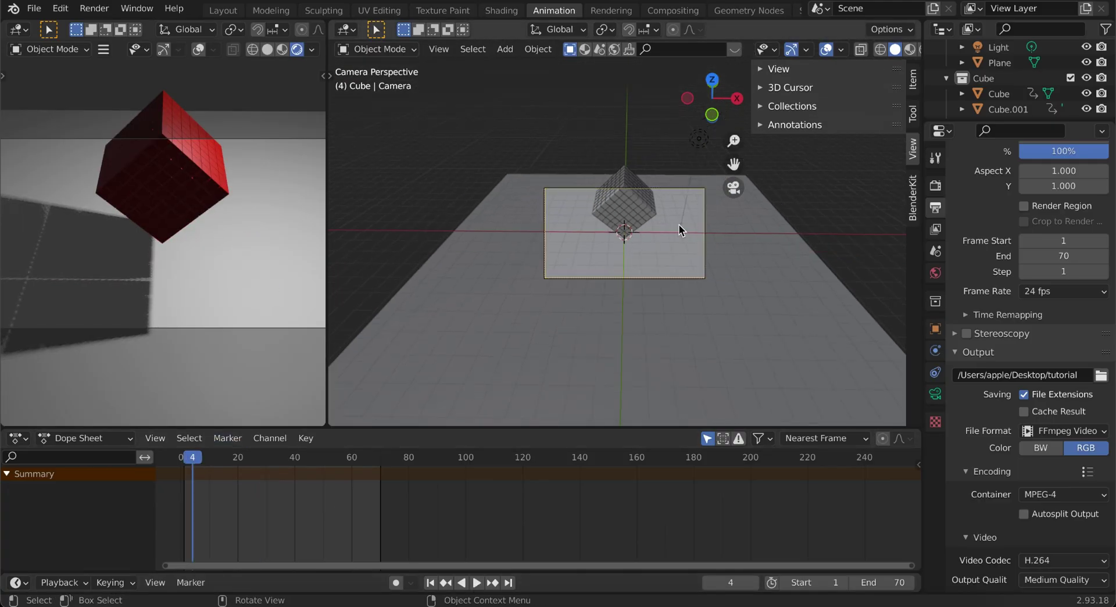
left_click(701, 142)
key("shift+d")
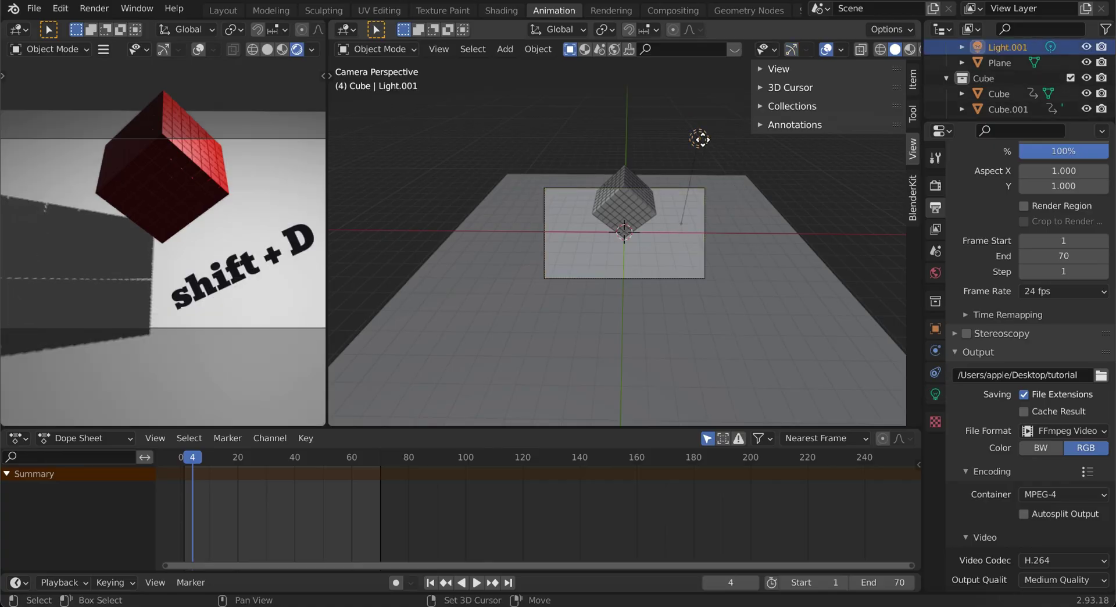
left_click(703, 140)
Move the duplicate light across to the block's other side, higher and nearer the camera, and turn off its shadow.
left_click(331, 76)
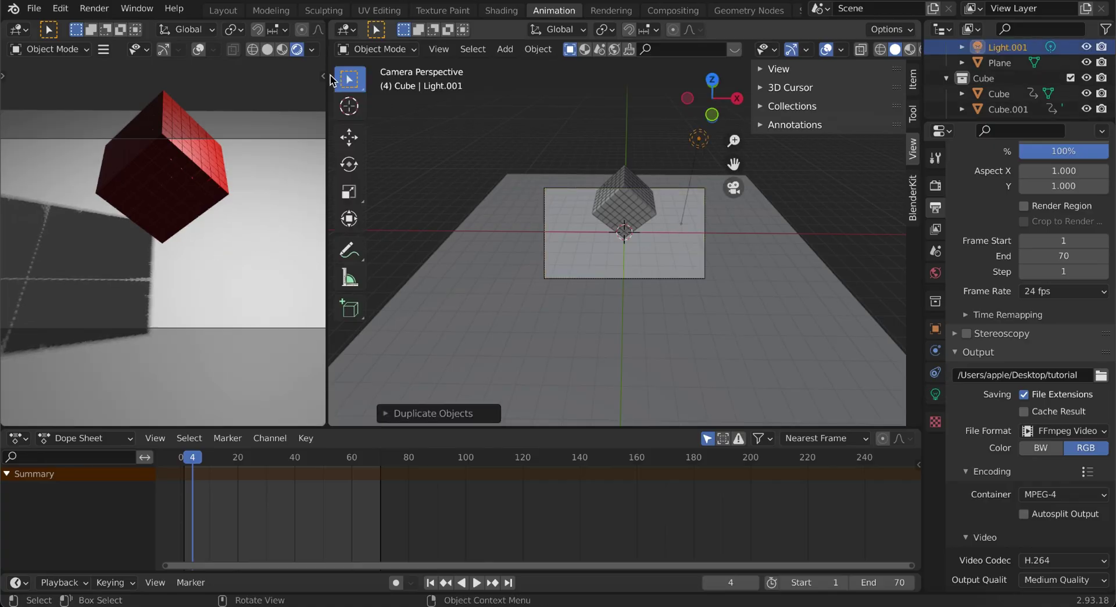
left_click(349, 138)
left_click_drag(698, 139, 617, 146)
key("1")
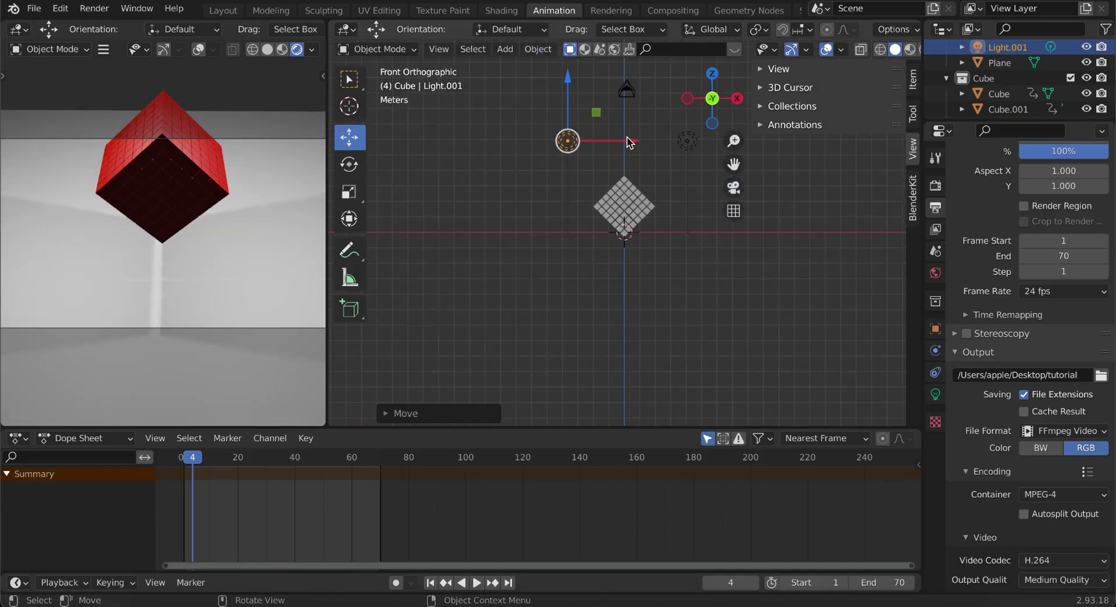
left_click_drag(568, 96, 568, 74)
key("7")
scroll(587, 163, "down", 1)
left_click_drag(573, 175, 583, 241)
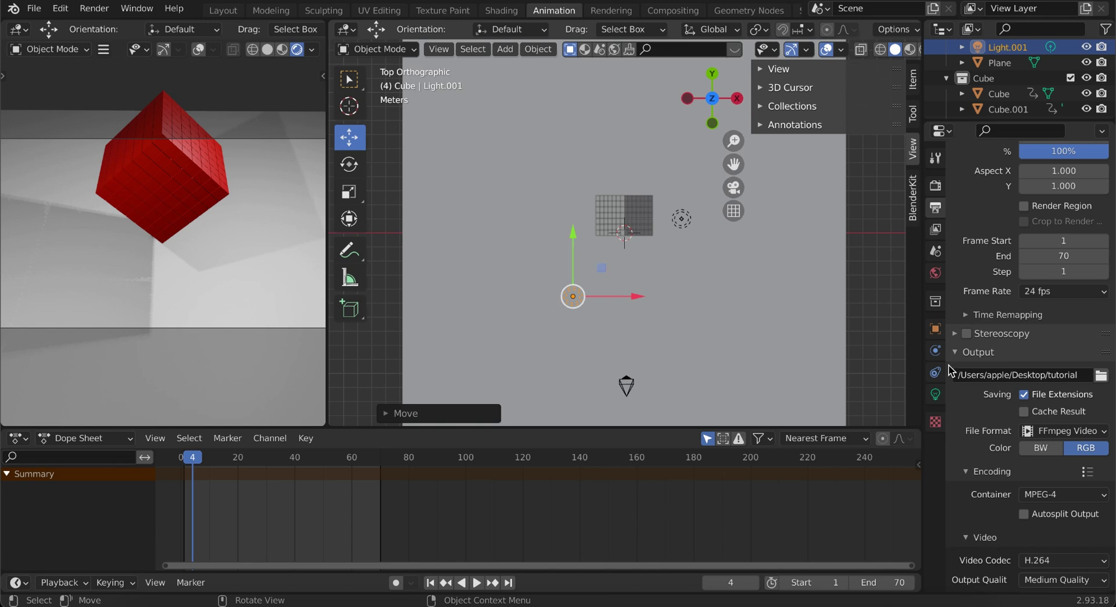
left_click(935, 394)
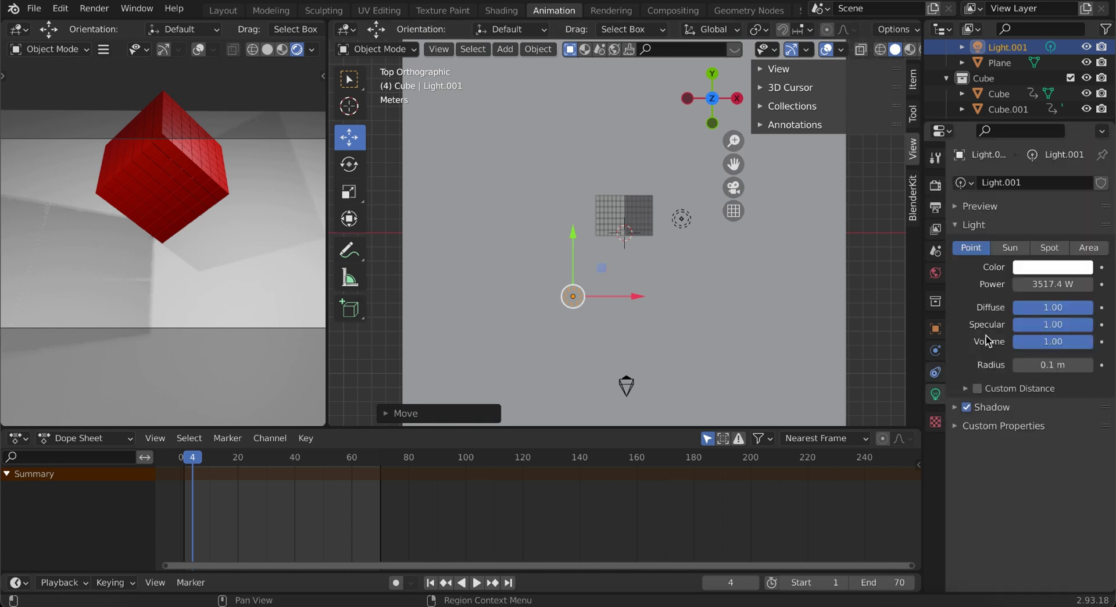
left_click(967, 407)
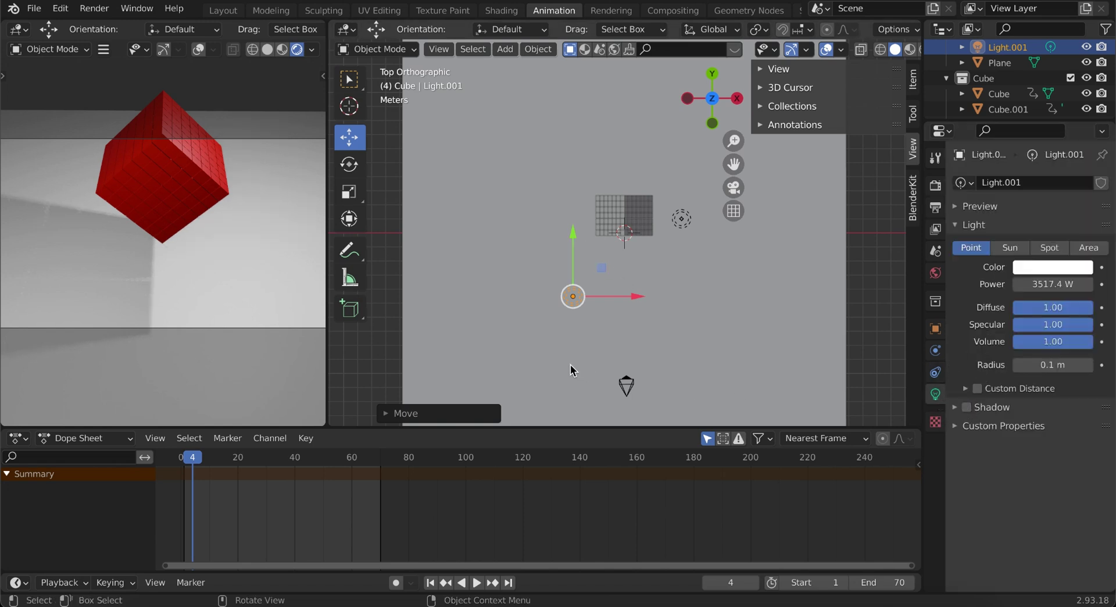
Save the file and start rendering the animation.
key("ctrl+s")
left_click(93, 8)
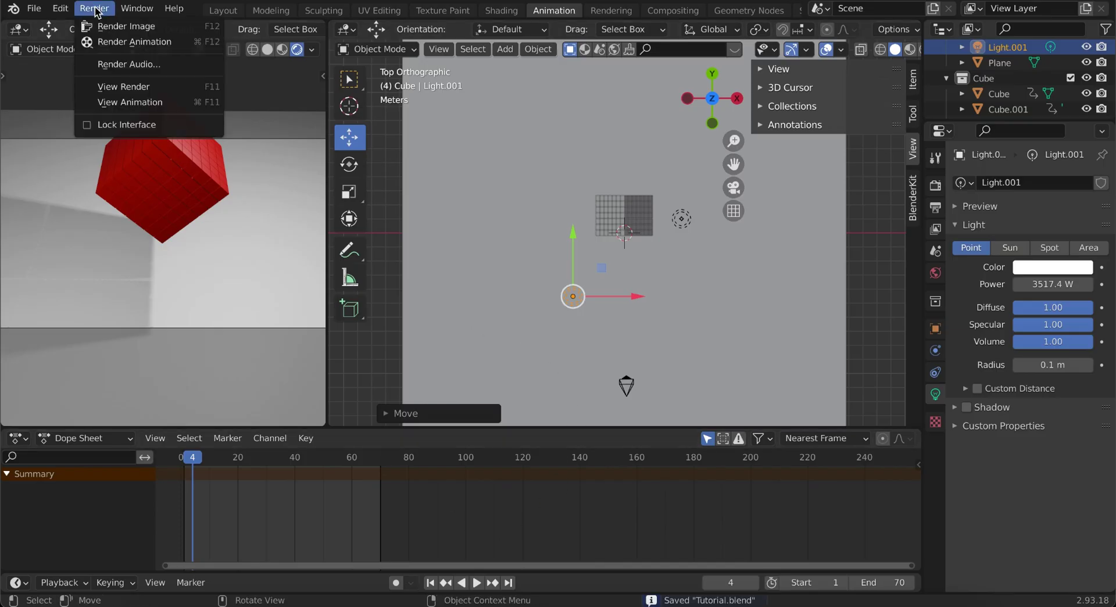
left_click(122, 45)
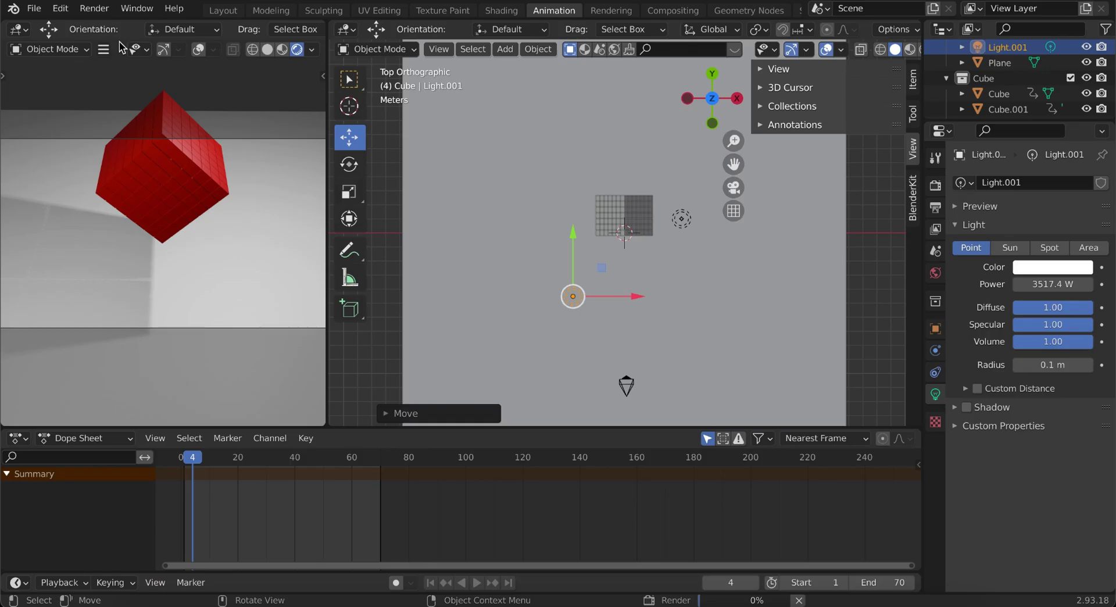